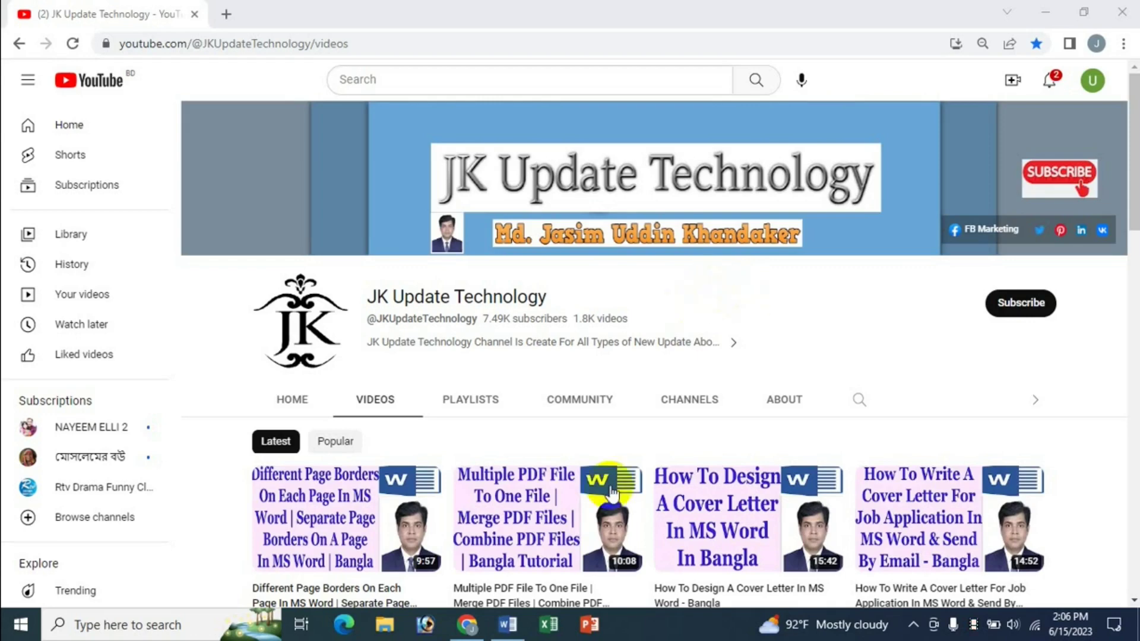
# - Bring up the cat essay, try a brown art page border, then undo it
pyautogui.click(508, 624)
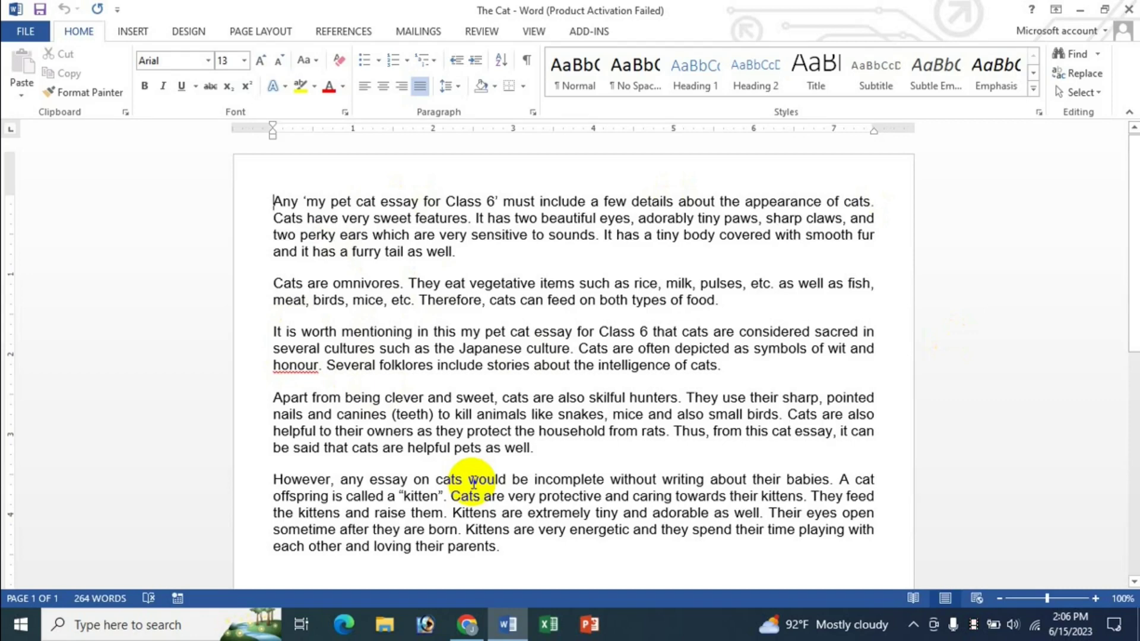
pyautogui.click(522, 87)
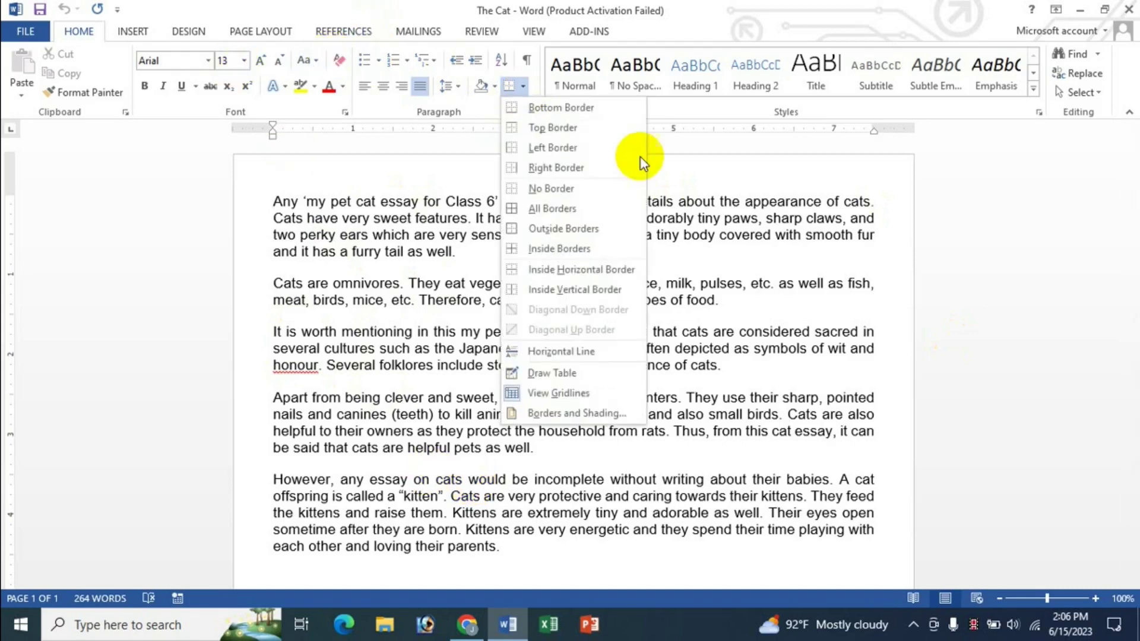
pyautogui.click(598, 426)
pyautogui.click(548, 190)
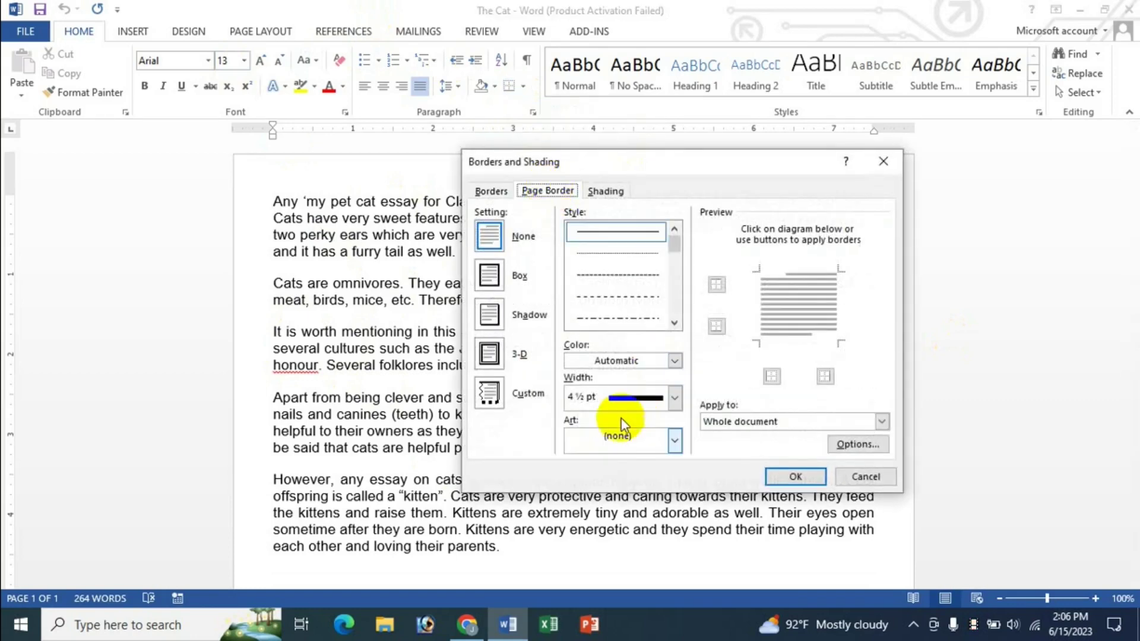
pyautogui.click(659, 441)
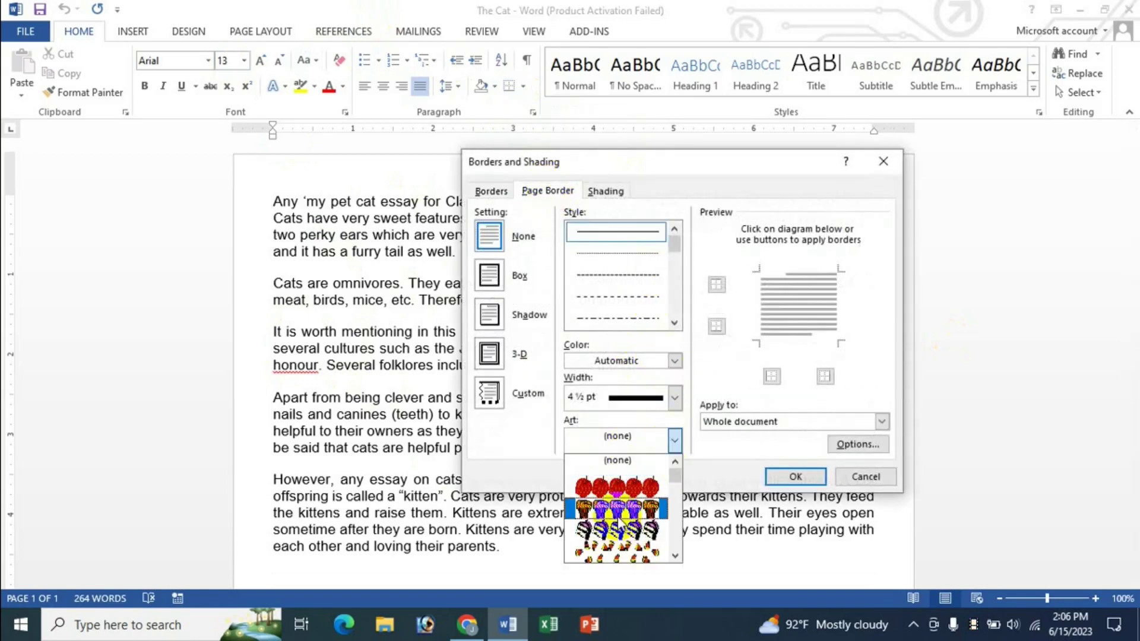
pyautogui.click(620, 516)
pyautogui.click(794, 477)
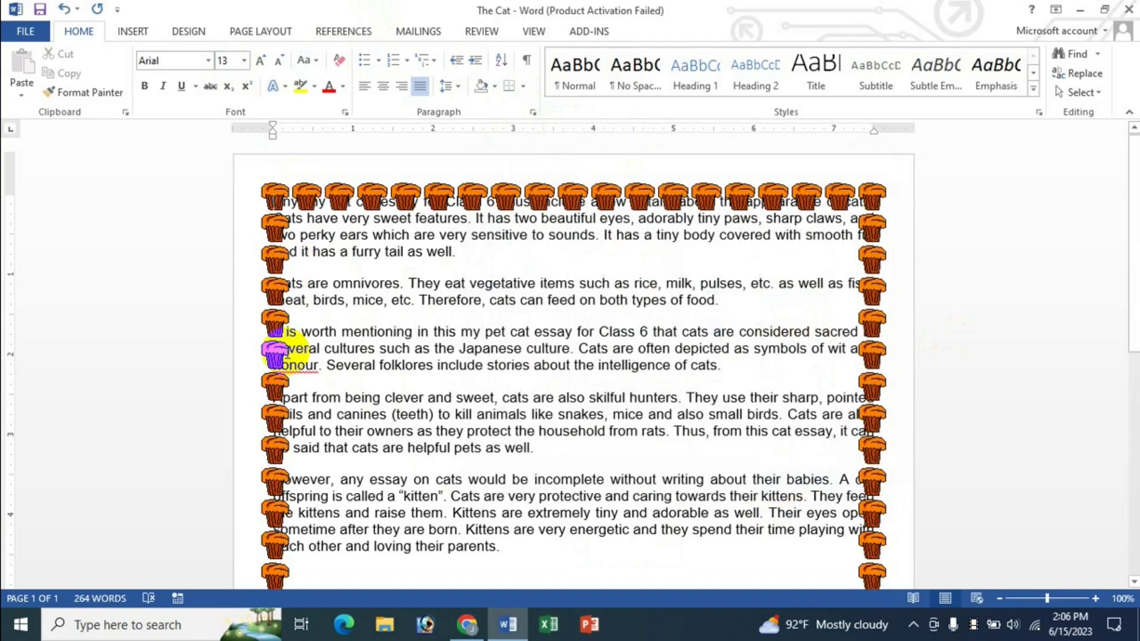
pyautogui.hotkey('ctrl', 'z')
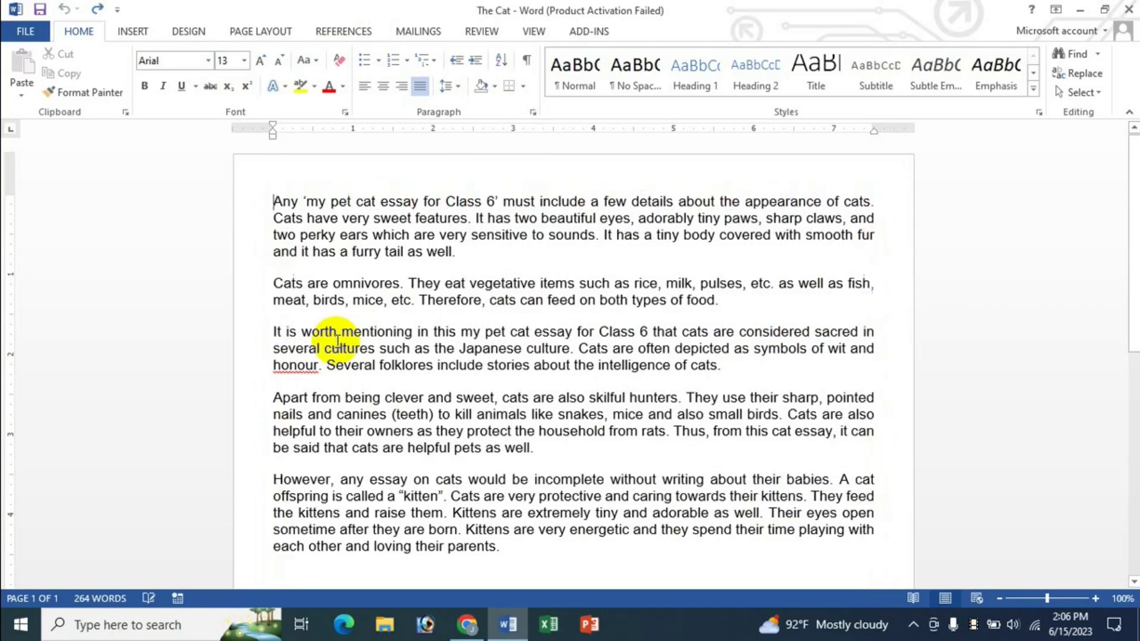
pyautogui.click(196, 34)
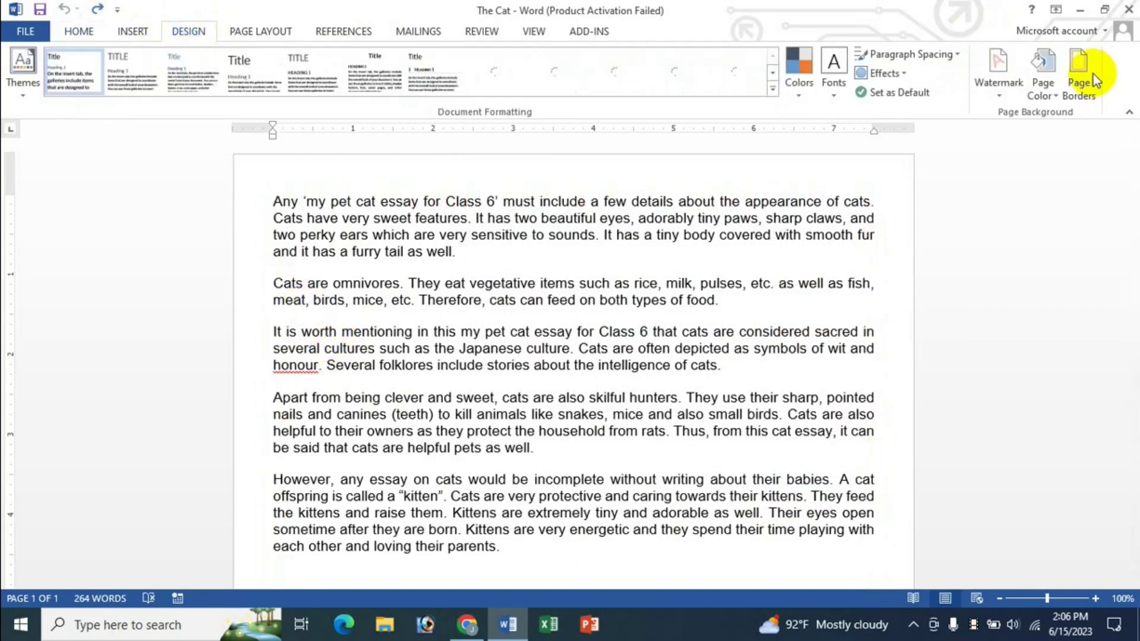
pyautogui.click(1078, 83)
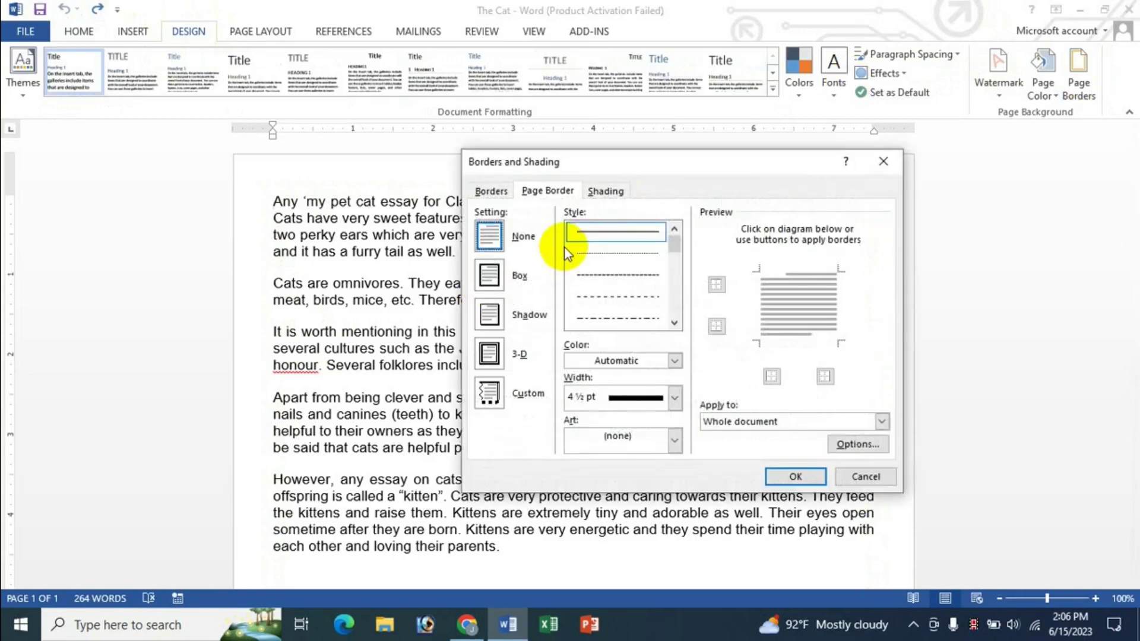
pyautogui.click(644, 442)
pyautogui.click(535, 458)
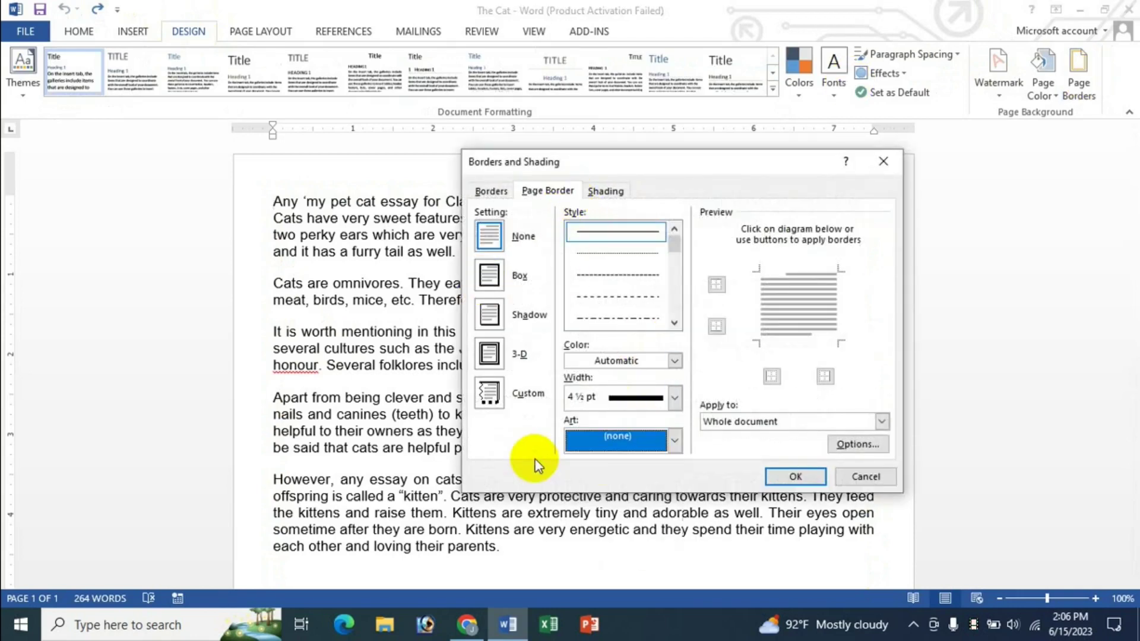
pyautogui.click(866, 476)
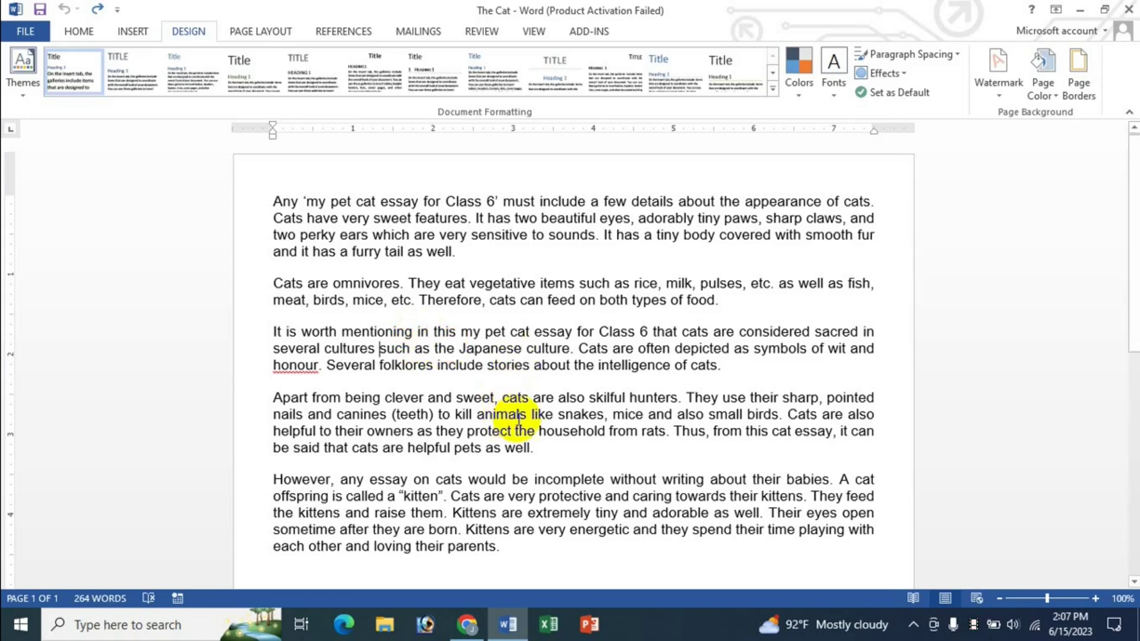
# - In a new Chrome tab, search Google for 'page border free download'
pyautogui.click(467, 624)
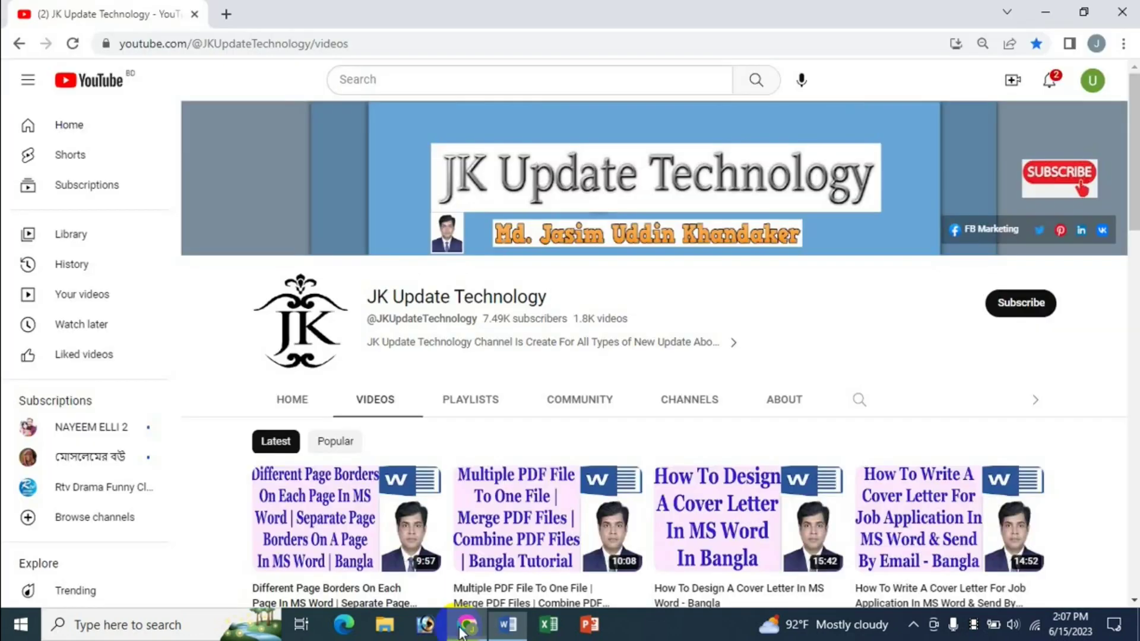
pyautogui.click(225, 17)
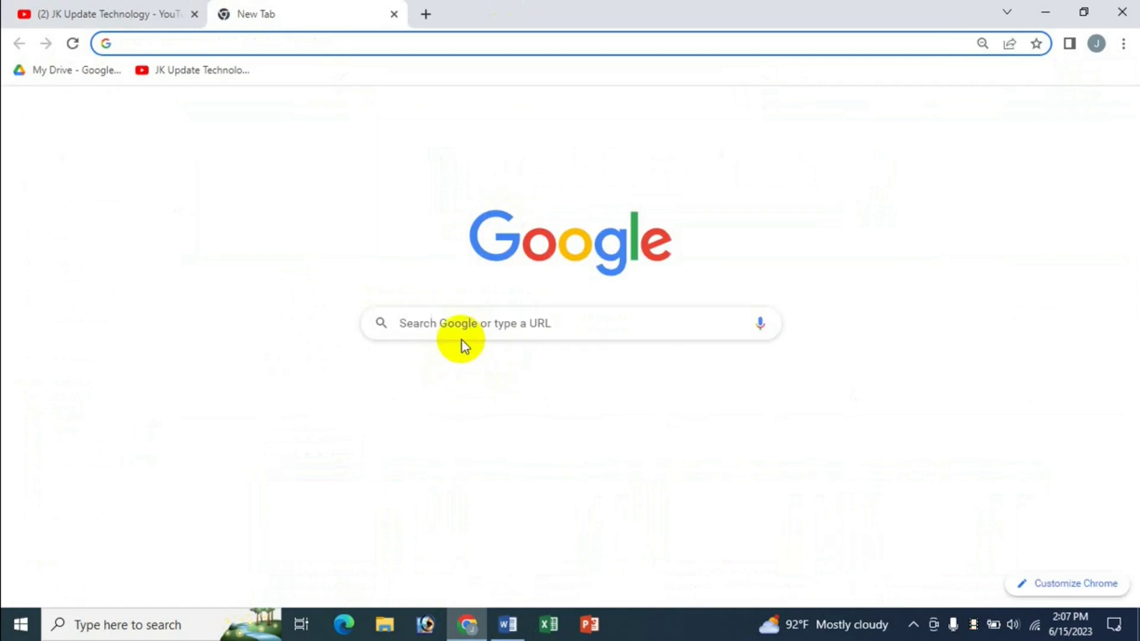
pyautogui.click(460, 341)
pyautogui.write('pa')
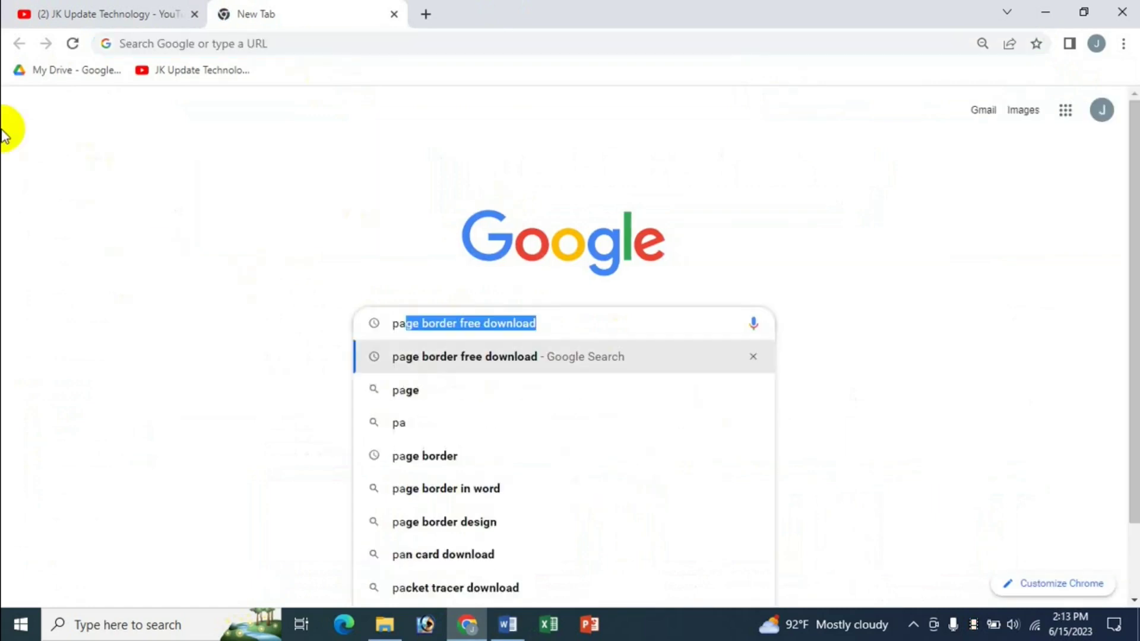
pyautogui.write('ge')
pyautogui.press('End')
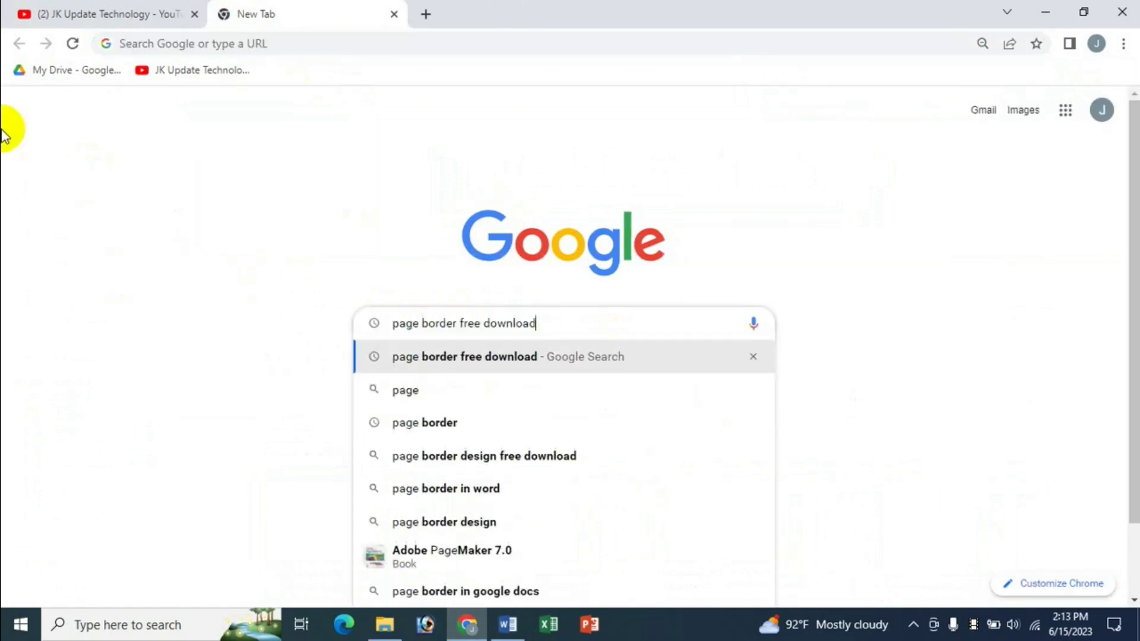
pyautogui.press('Return')
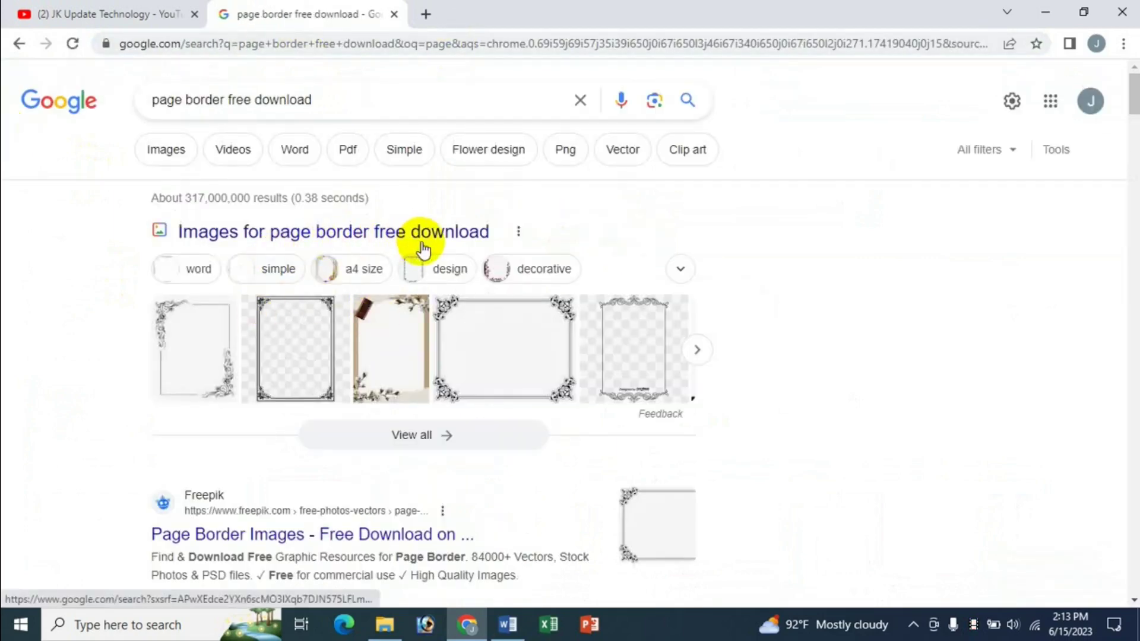
# - Show all image results and browse down to the colourful star page border
pyautogui.click(423, 439)
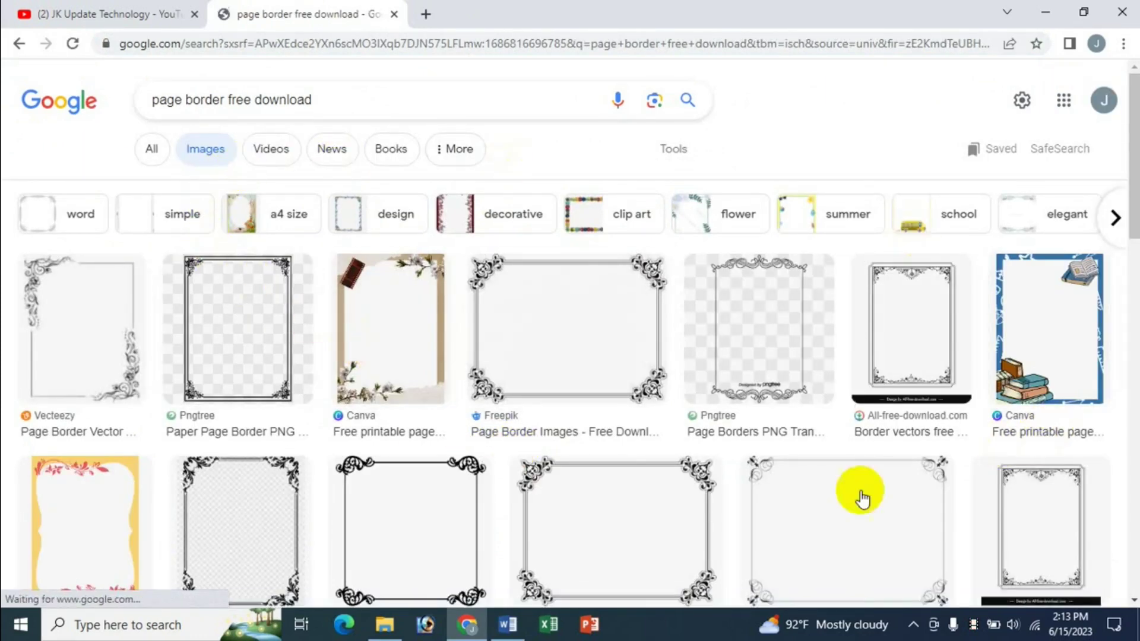
pyautogui.moveTo(1132, 172); pyautogui.dragTo(1131, 439)
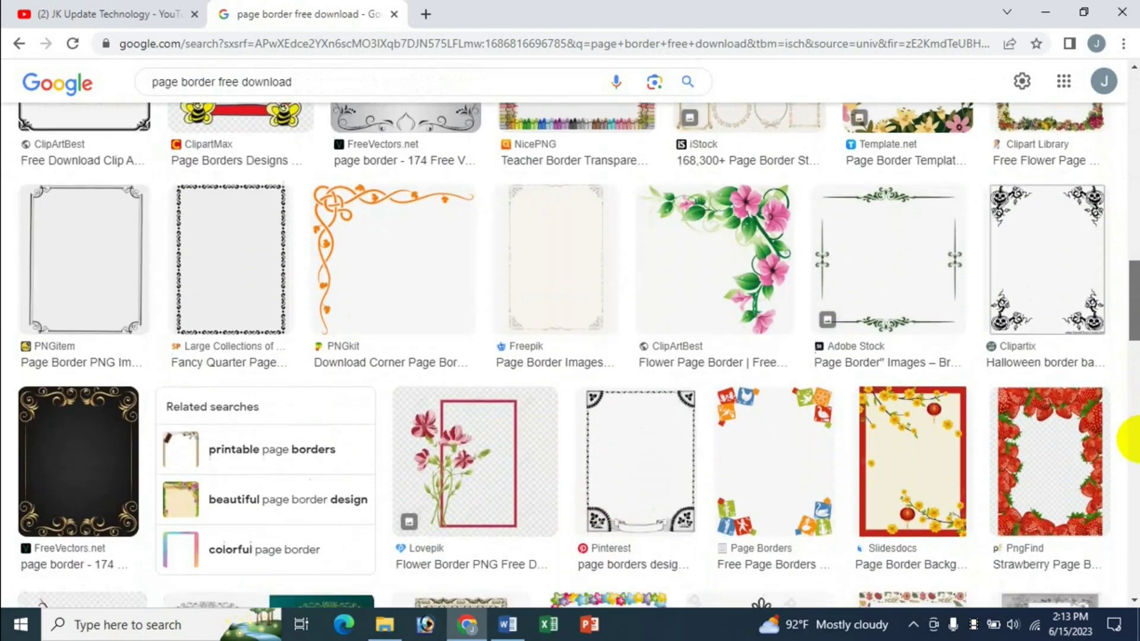
pyautogui.scroll(-1, 1131, 440)
pyautogui.scroll(-2, 1130, 453)
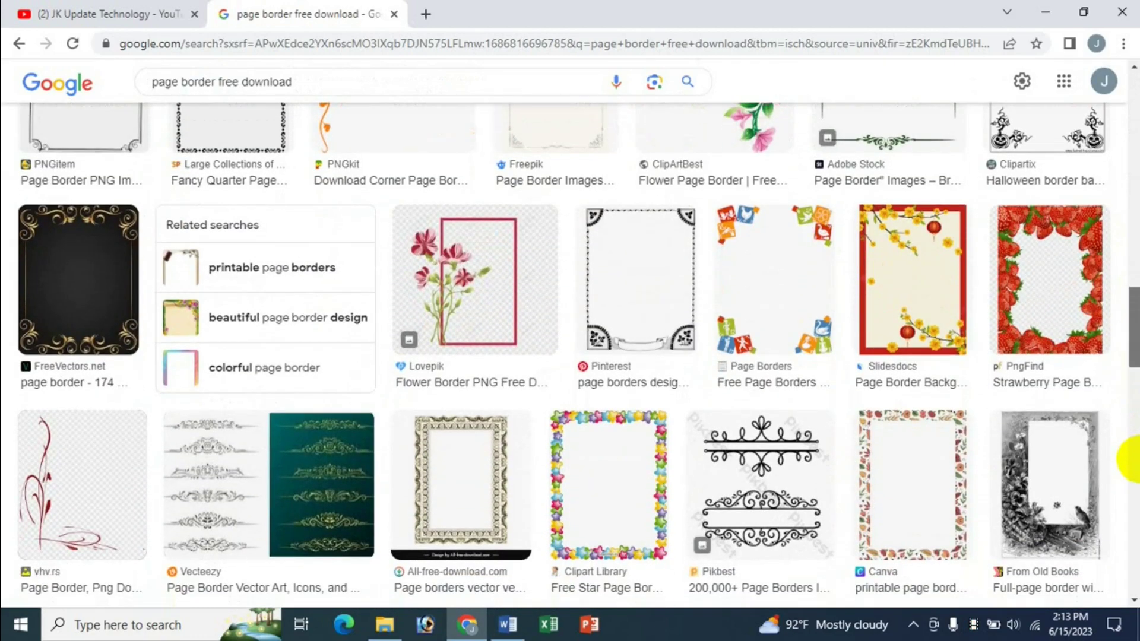
pyautogui.scroll(-2, 1130, 458)
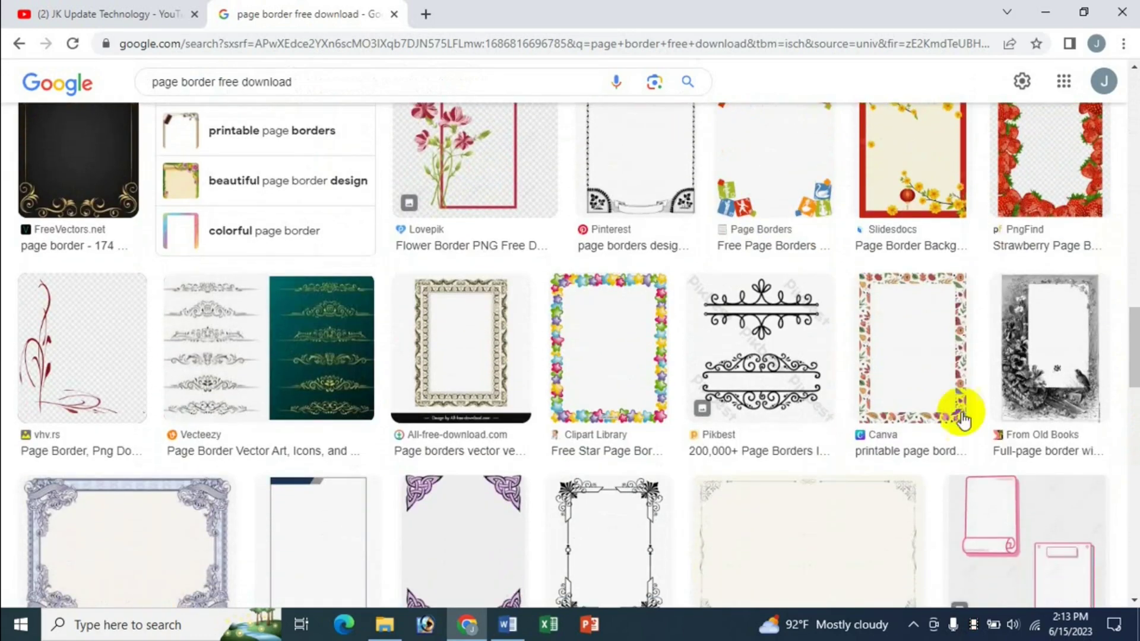
# - Save the colourful star border image to the computer as images123.png
pyautogui.rightClick(600, 342)
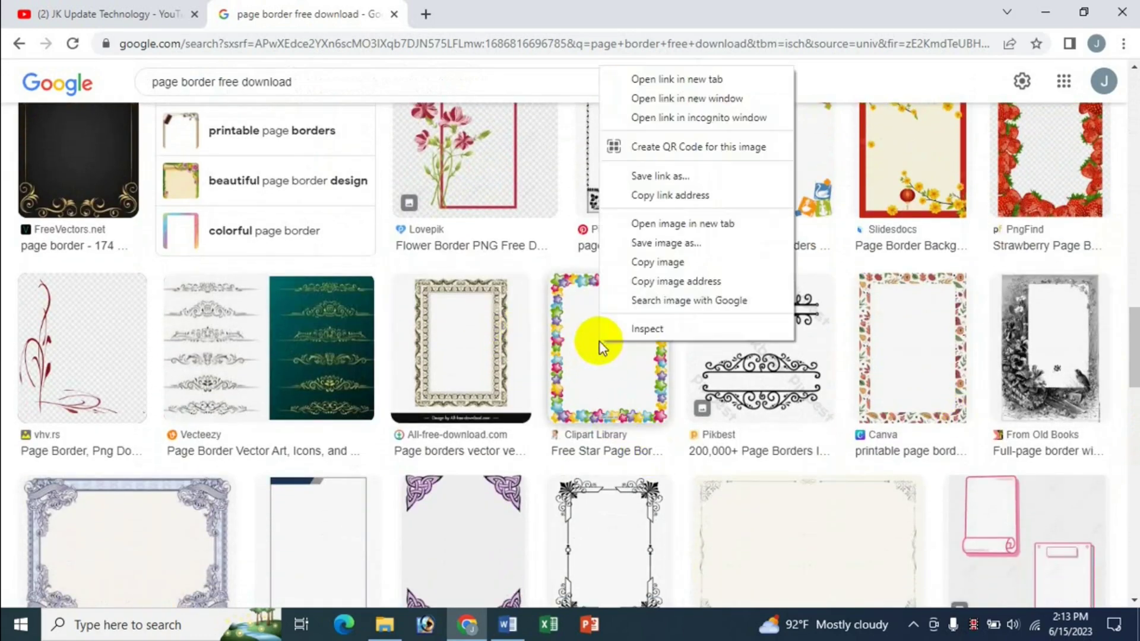
pyautogui.click(687, 244)
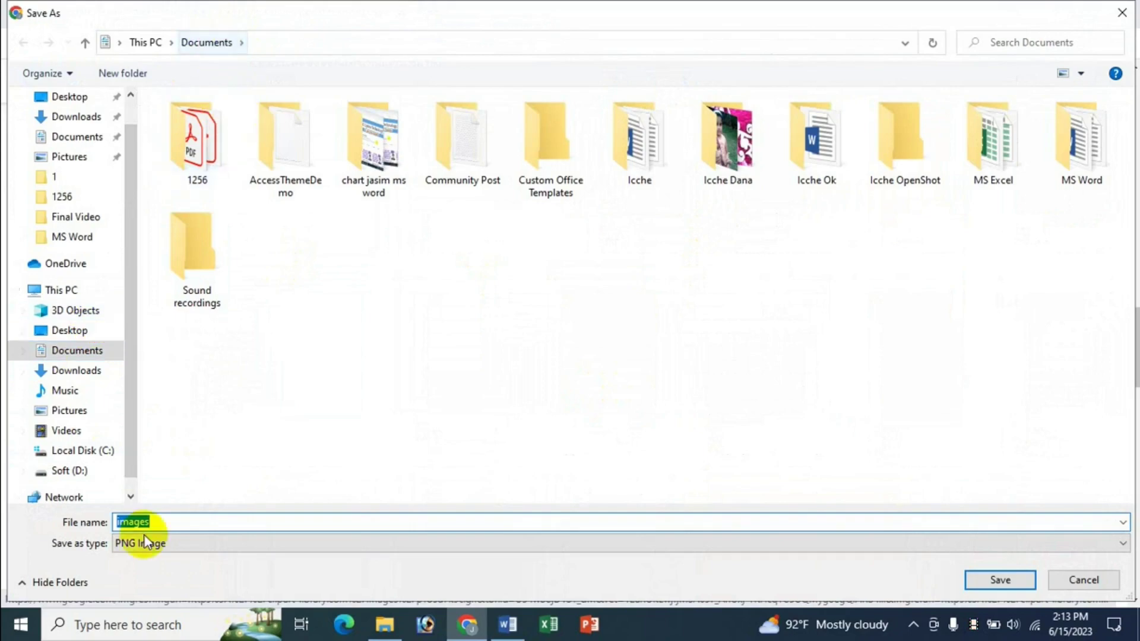
pyautogui.click(613, 526)
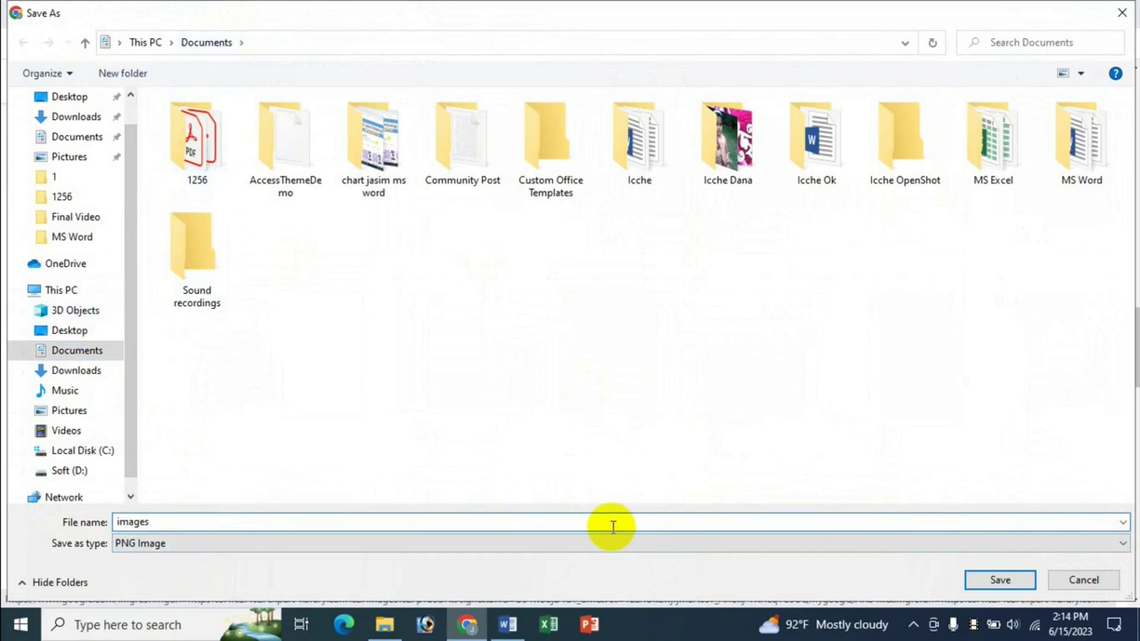
pyautogui.write('123')
pyautogui.press('Return')
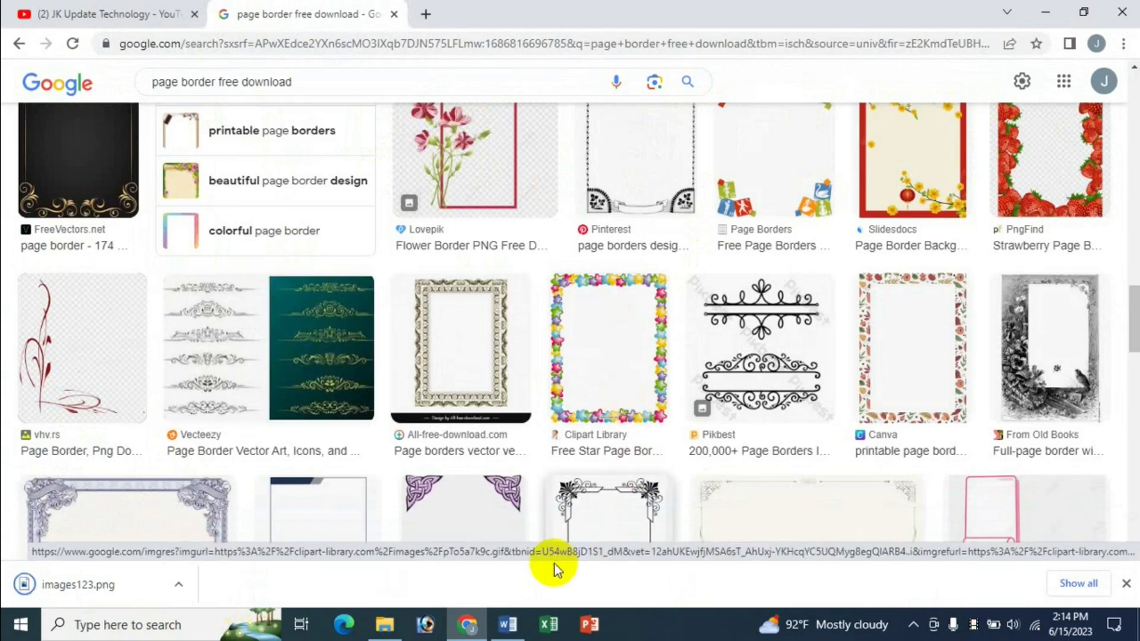
# - Return to the cat essay and open the Custom Watermark settings from the Design tab
pyautogui.click(508, 624)
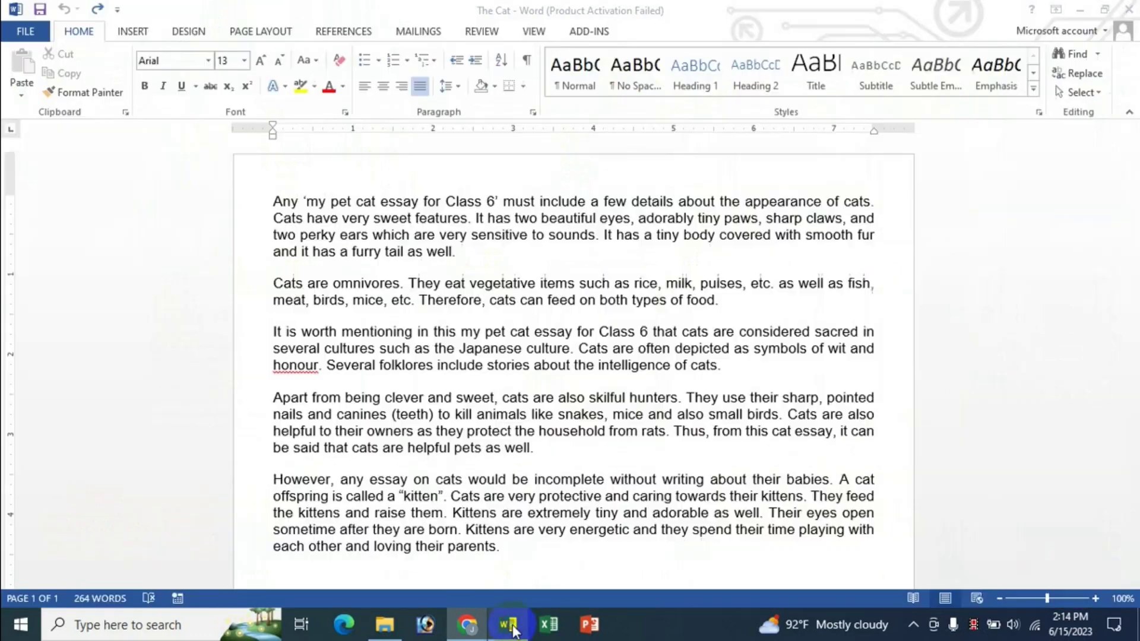
pyautogui.click(189, 32)
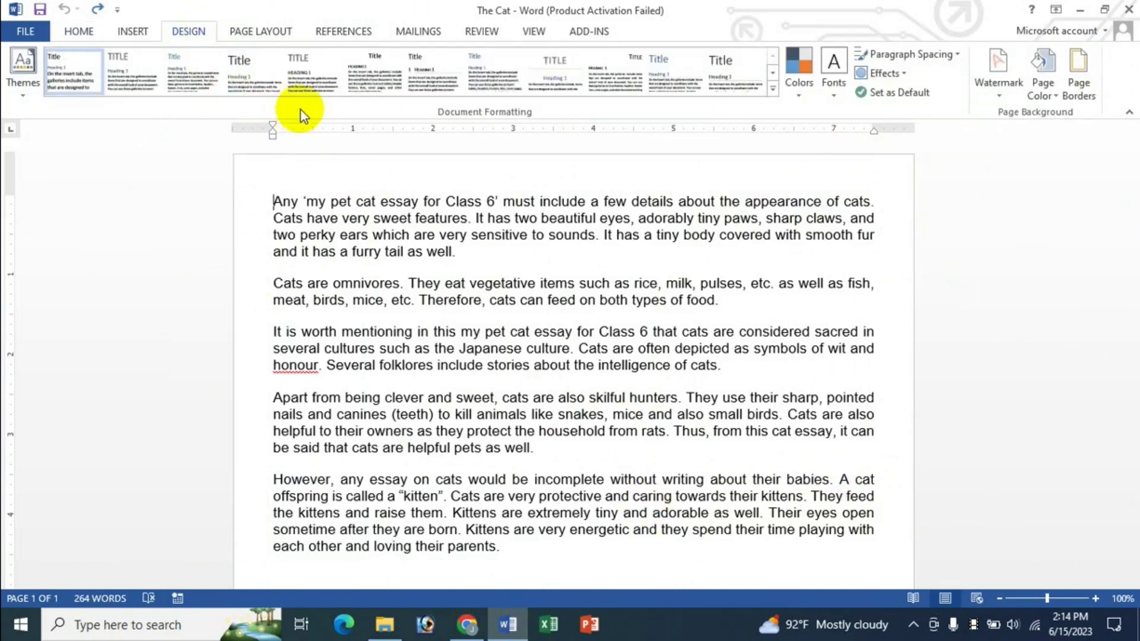
pyautogui.click(999, 98)
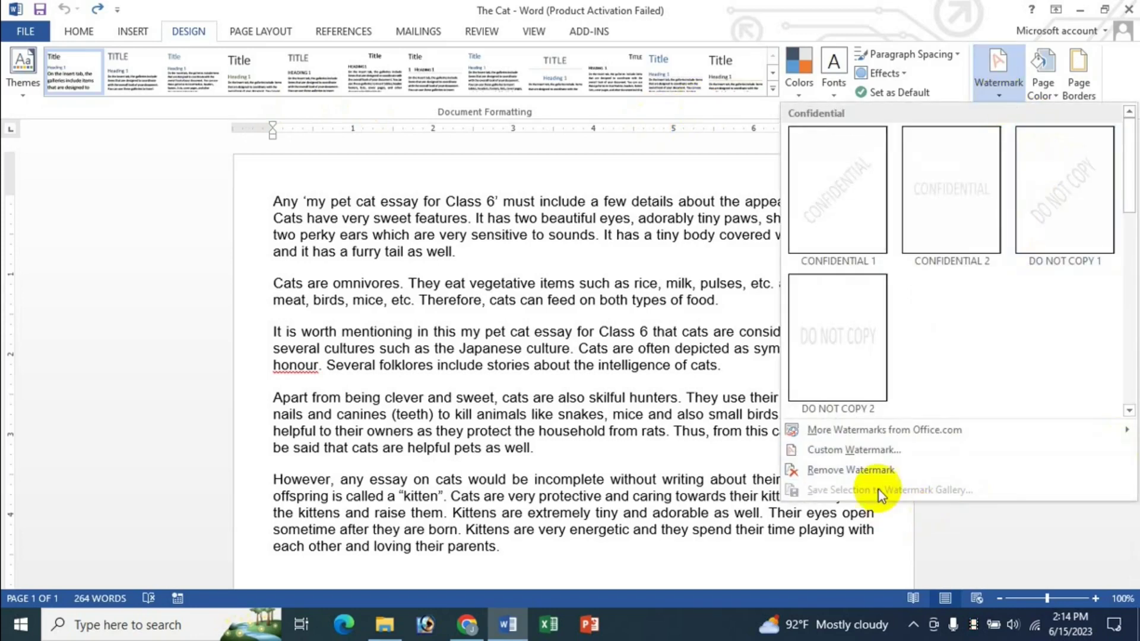
pyautogui.click(872, 451)
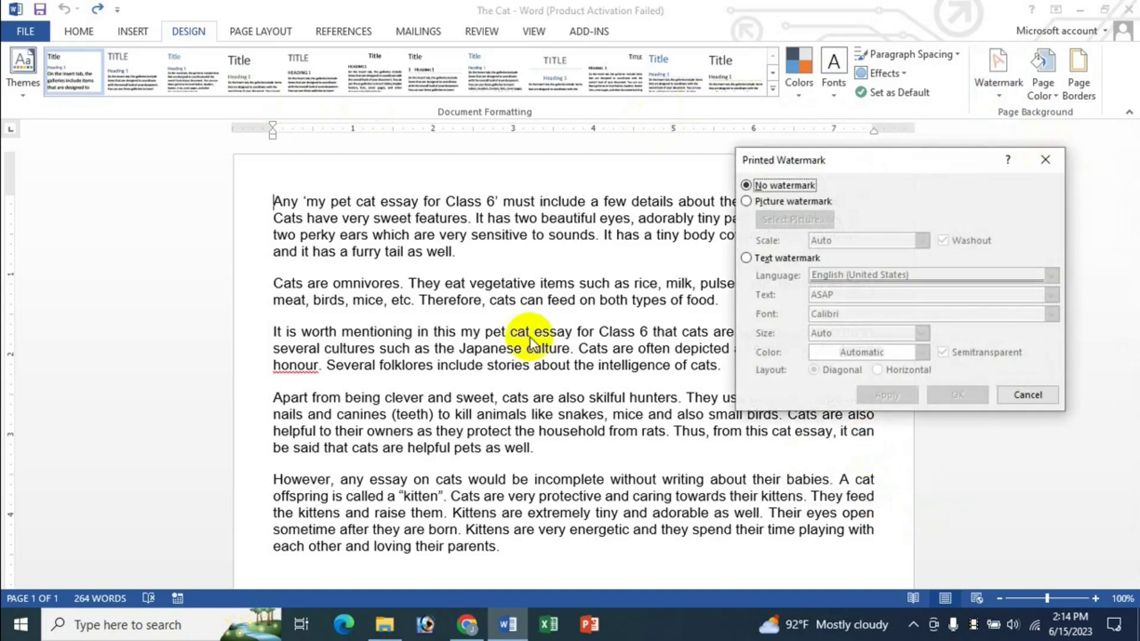
# - Move the Printed Watermark dialog aside, choose Picture watermark, and begin selecting a picture
pyautogui.click(831, 172)
pyautogui.moveTo(831, 172); pyautogui.dragTo(744, 189)
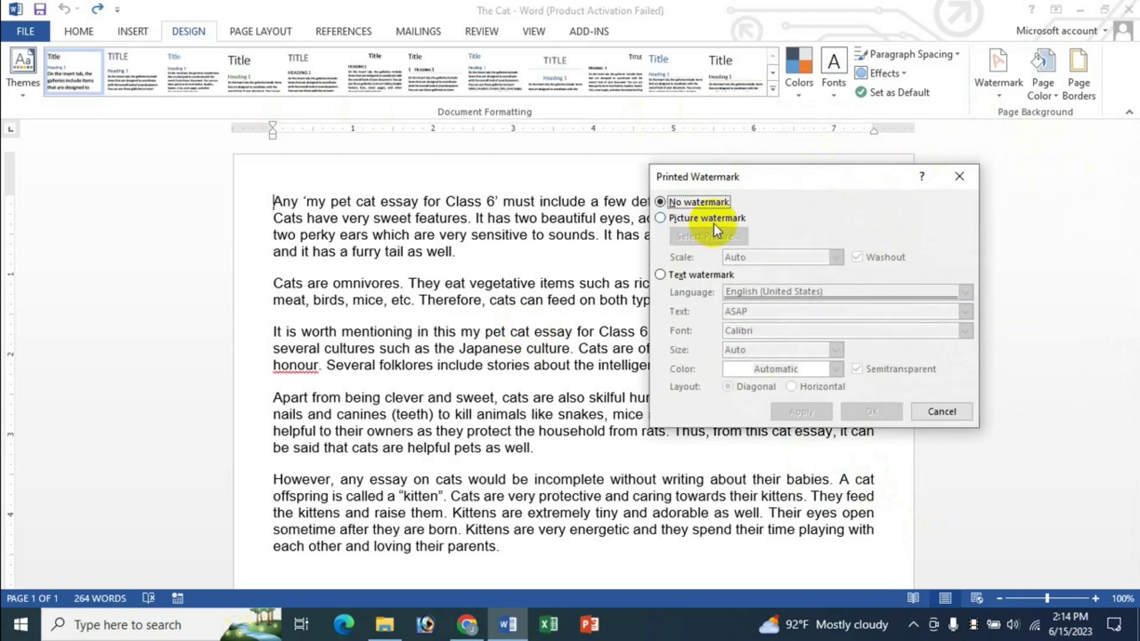
pyautogui.click(707, 218)
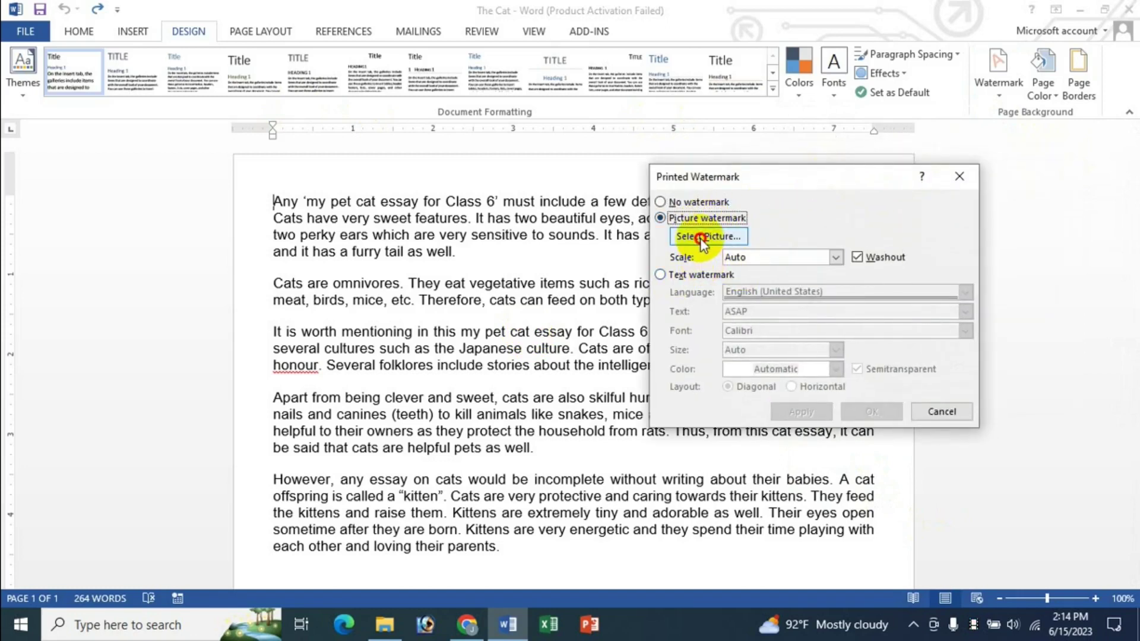
pyautogui.click(707, 236)
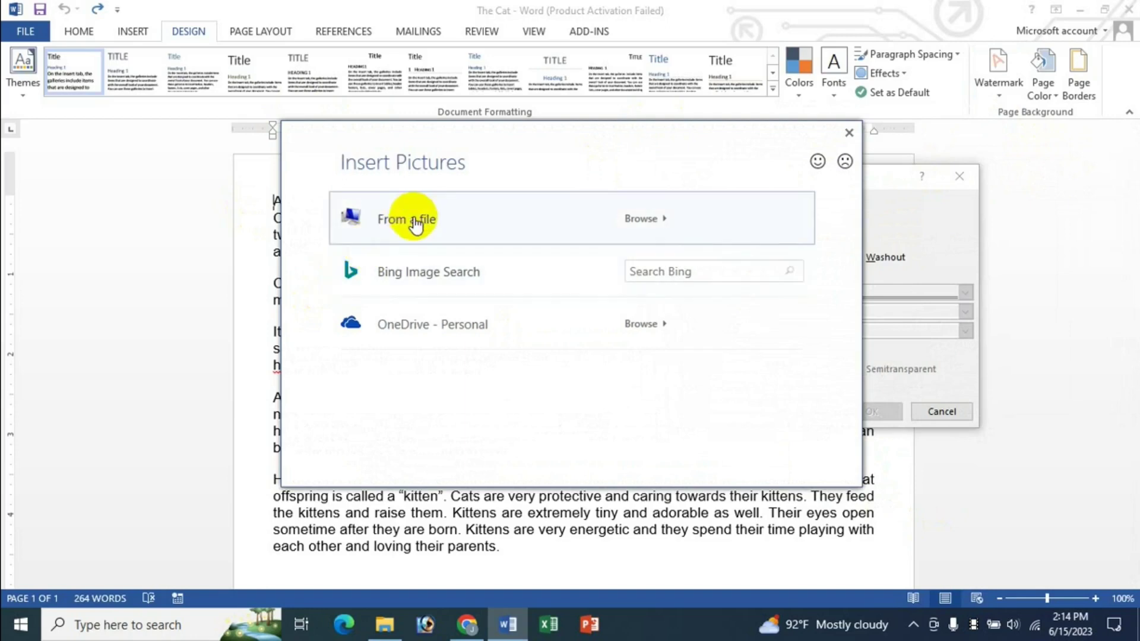
# - Browse from file to the Documents folder and select images123 as the watermark picture
pyautogui.click(413, 218)
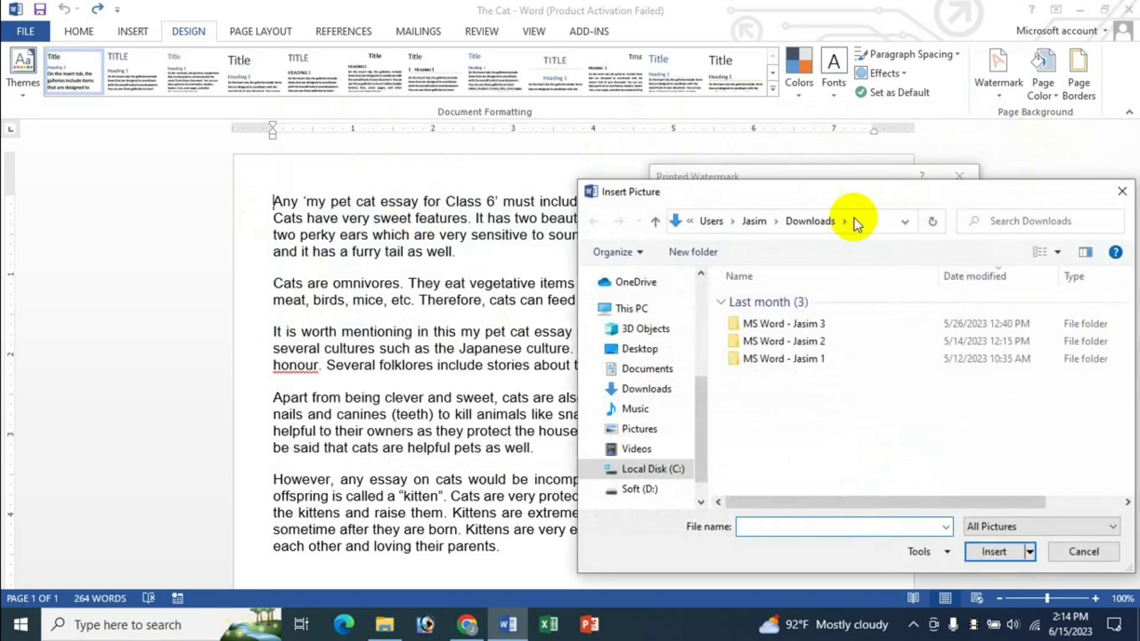
pyautogui.moveTo(788, 201); pyautogui.dragTo(644, 190)
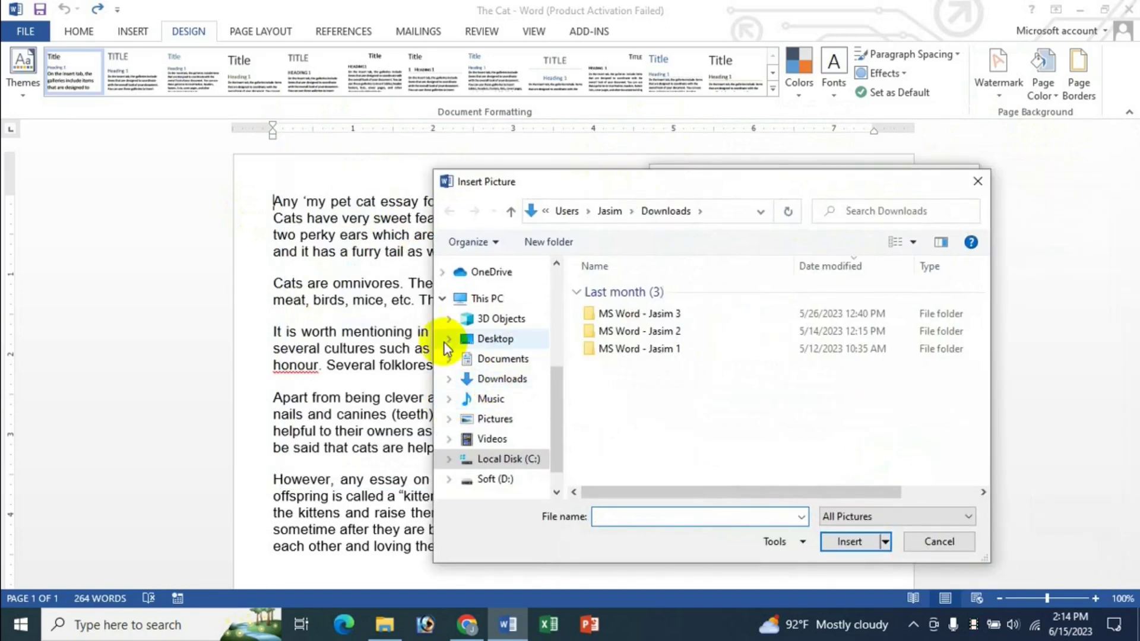
pyautogui.click(501, 359)
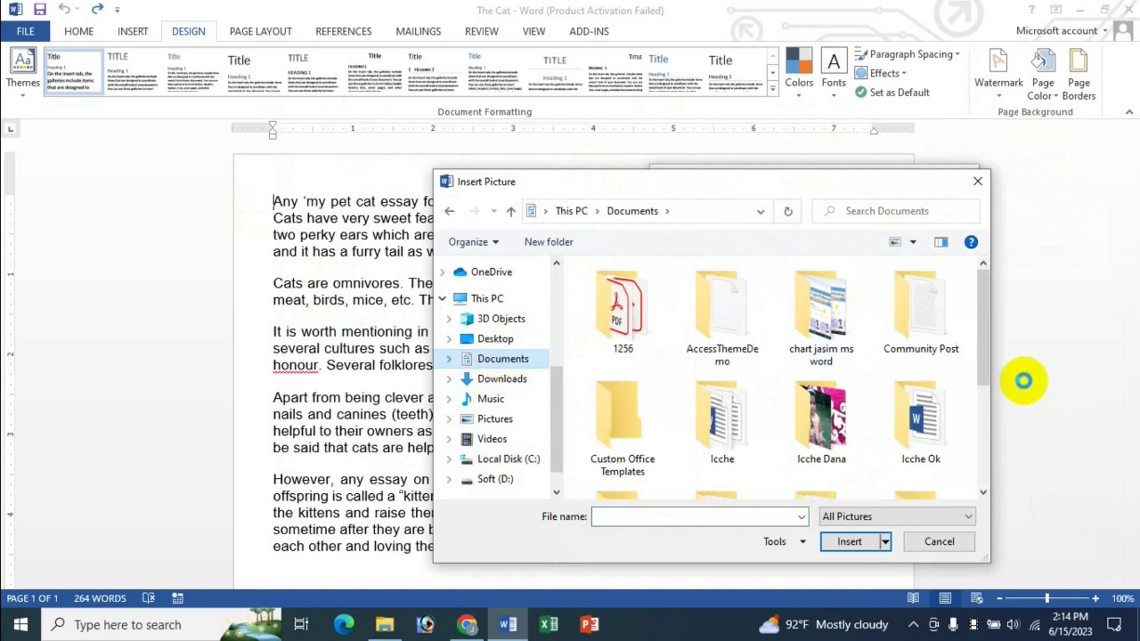
pyautogui.moveTo(989, 323); pyautogui.dragTo(983, 448)
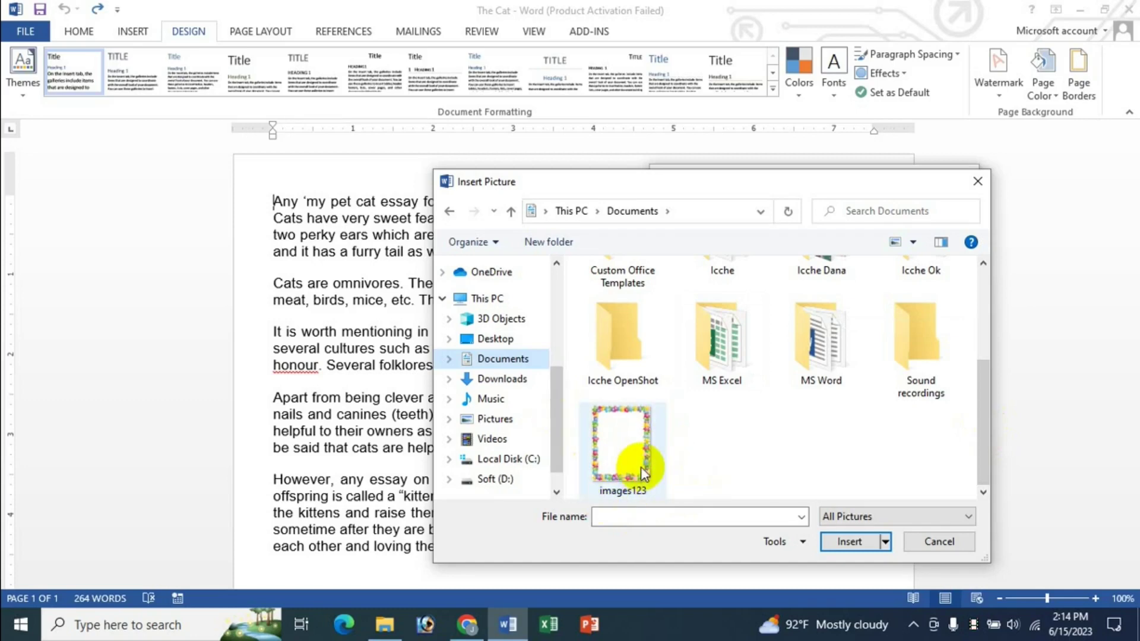
pyautogui.click(618, 453)
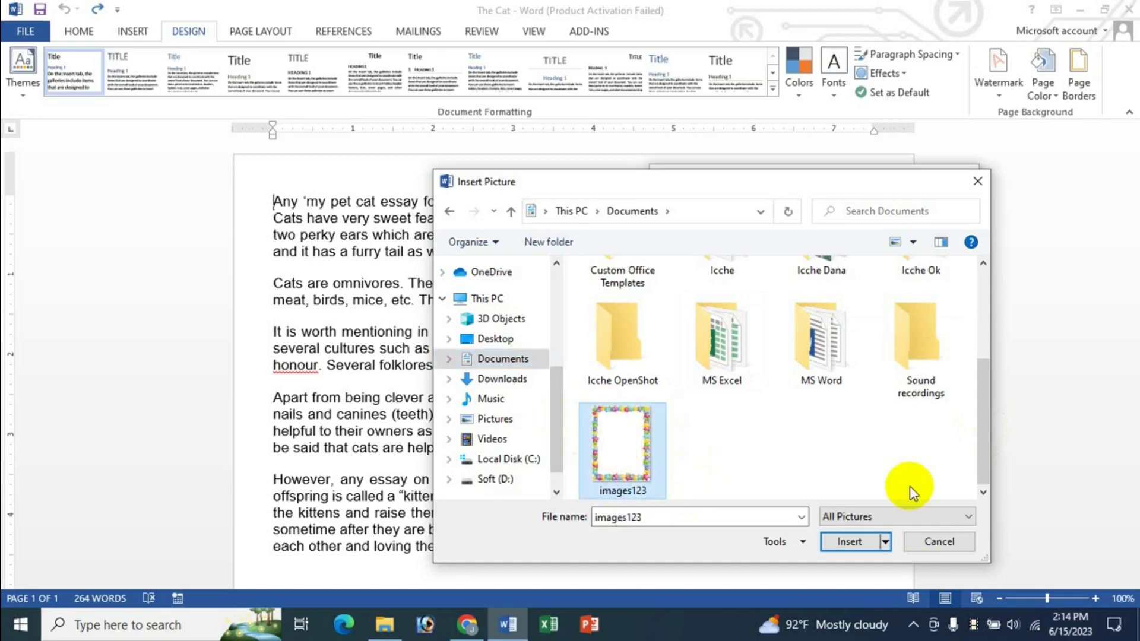
# - Insert images123 and apply it as a full-colour watermark with Washout turned off
pyautogui.click(850, 543)
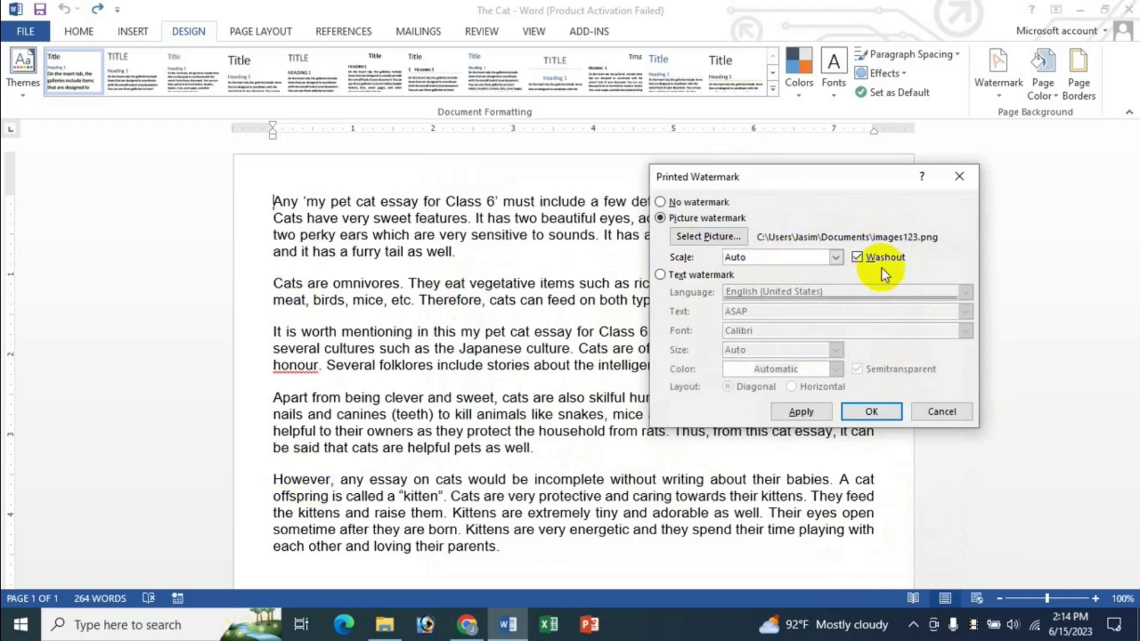
pyautogui.click(802, 412)
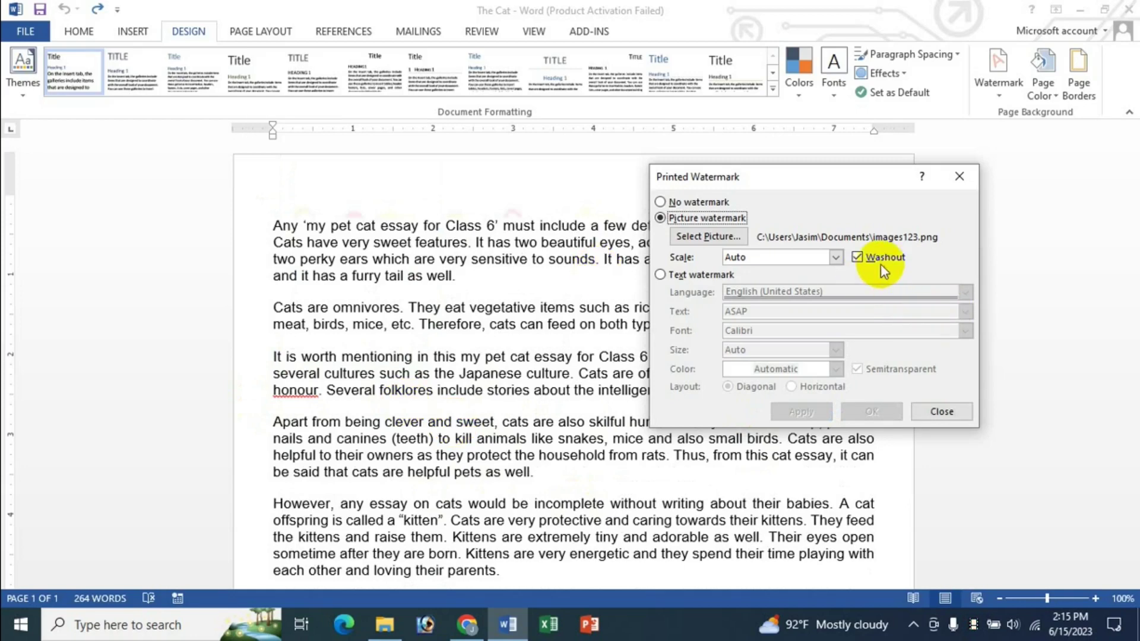
pyautogui.click(858, 258)
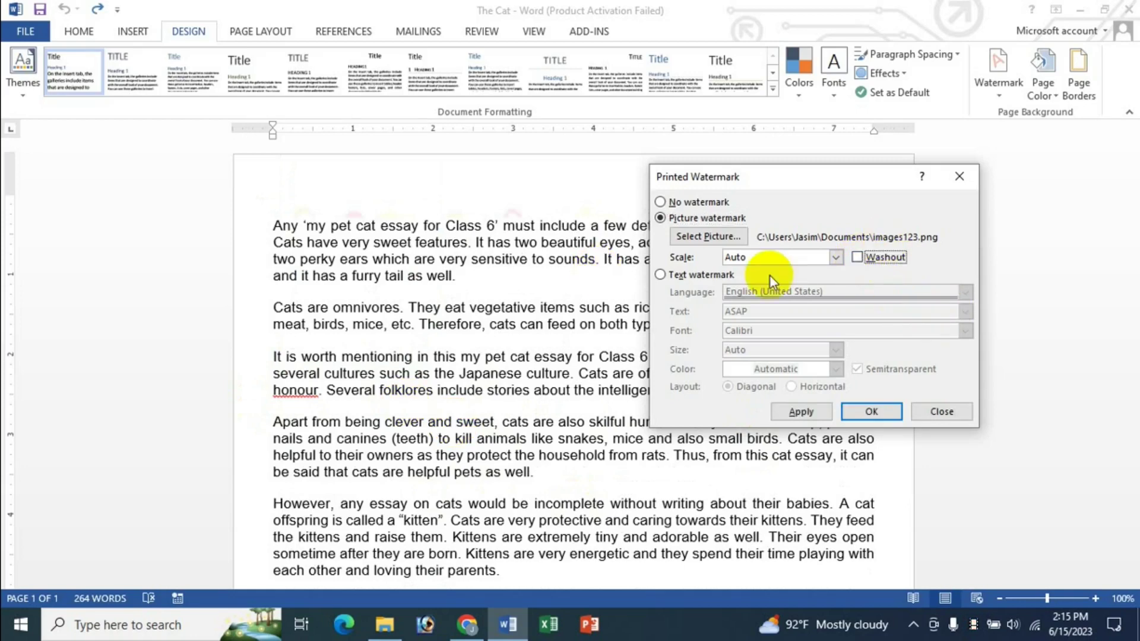
pyautogui.click(790, 413)
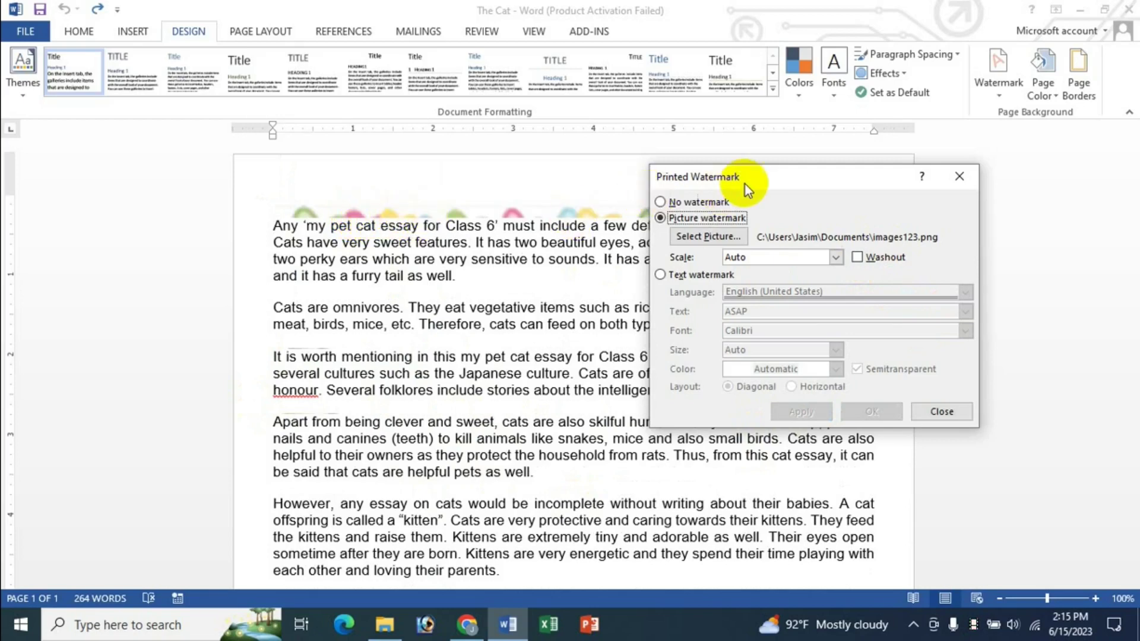
pyautogui.moveTo(746, 184); pyautogui.dragTo(850, 172)
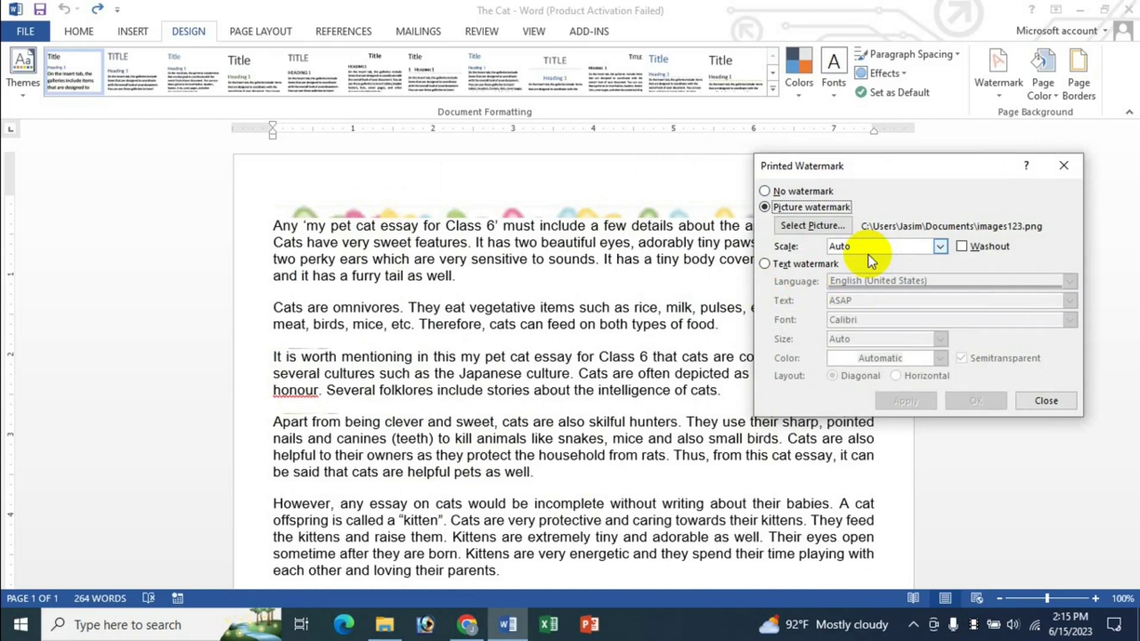
# - Try a 500% watermark scale, then settle on 200%, apply it, and close the dialog
pyautogui.click(939, 252)
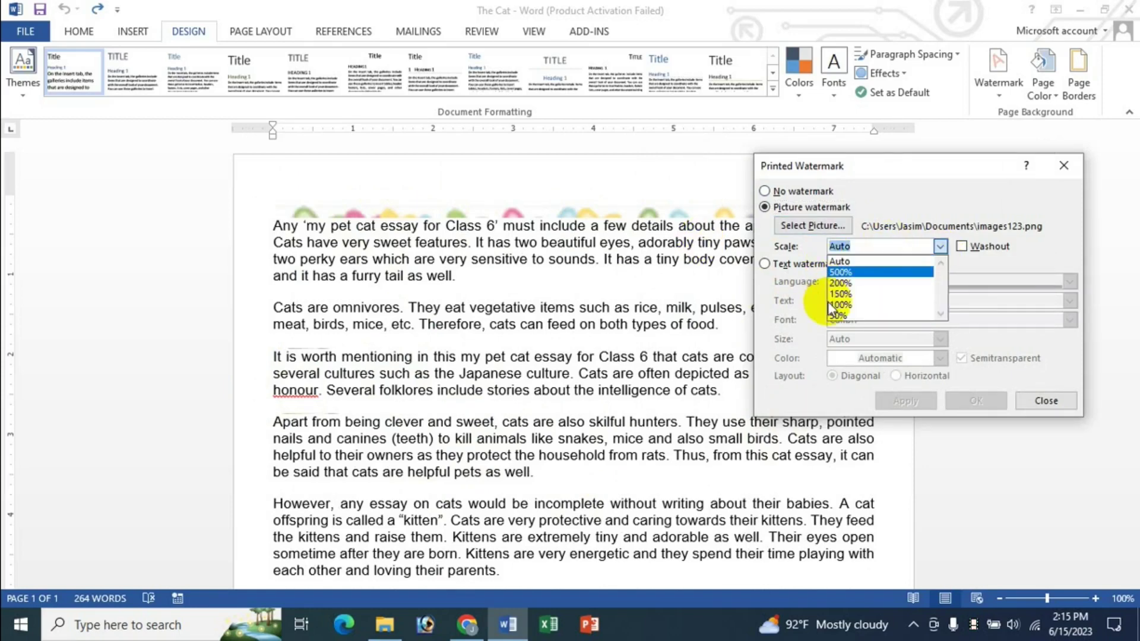
pyautogui.click(853, 273)
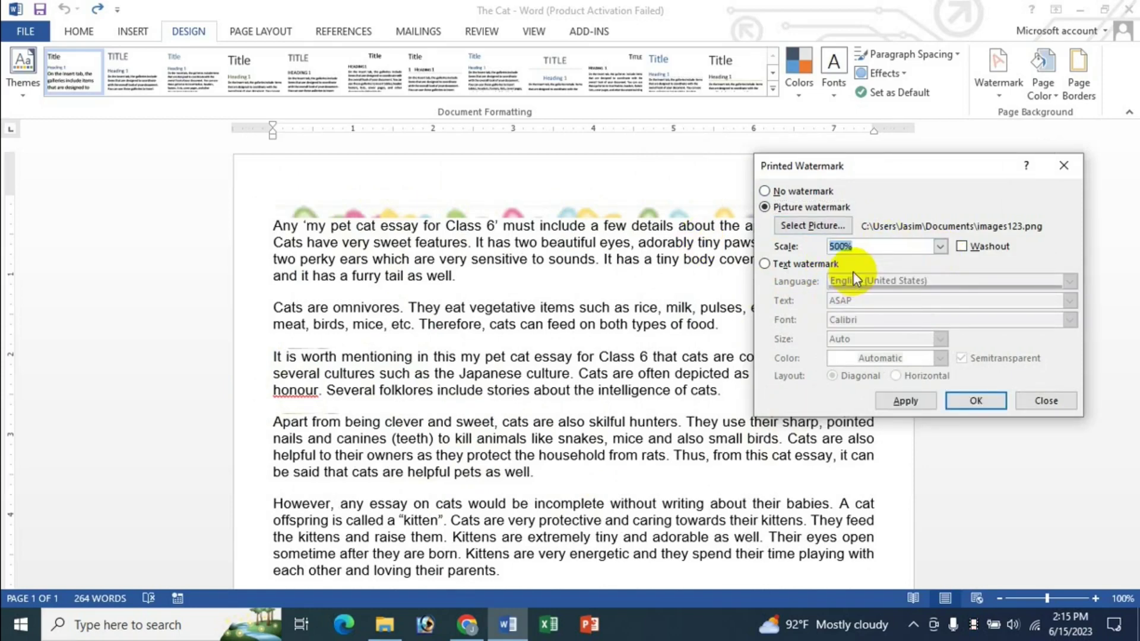
pyautogui.click(899, 403)
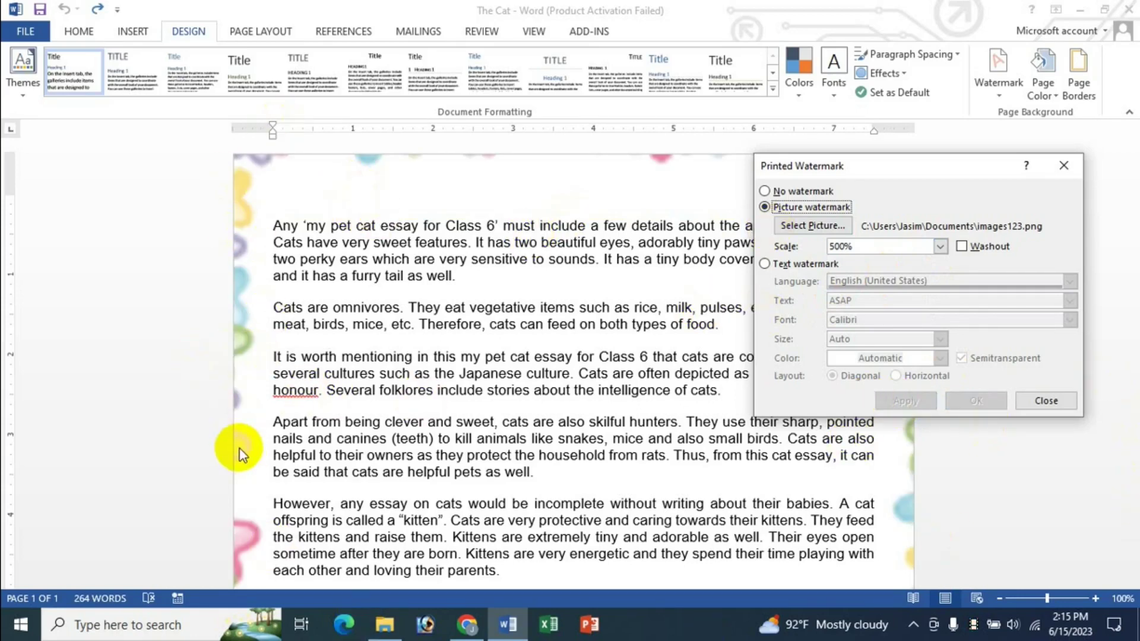
pyautogui.click(939, 247)
pyautogui.click(861, 283)
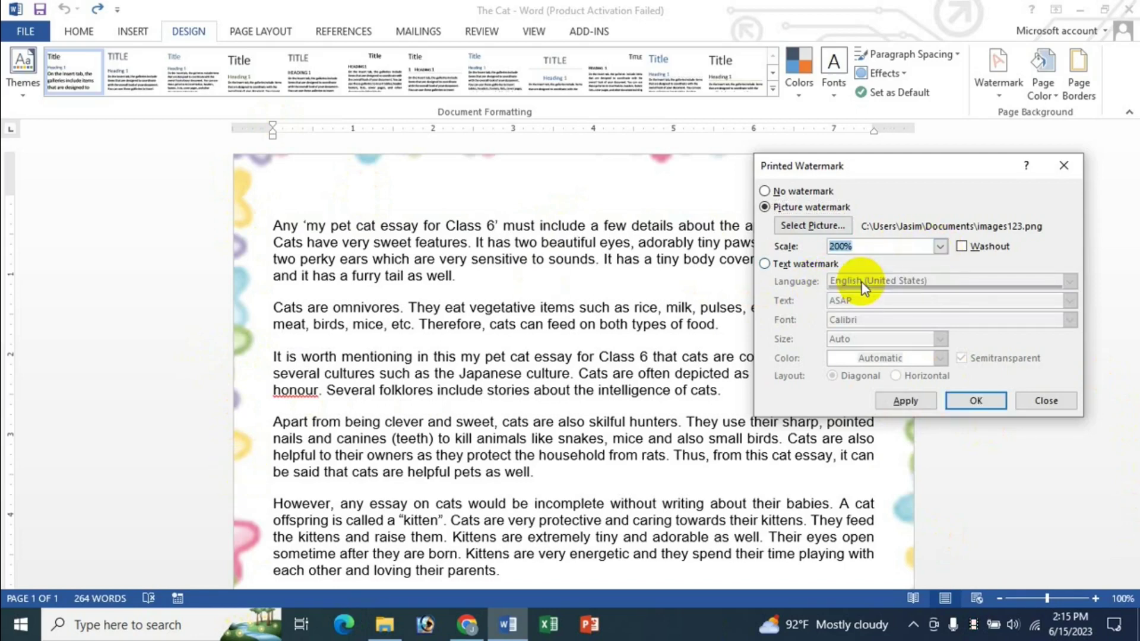
pyautogui.click(904, 401)
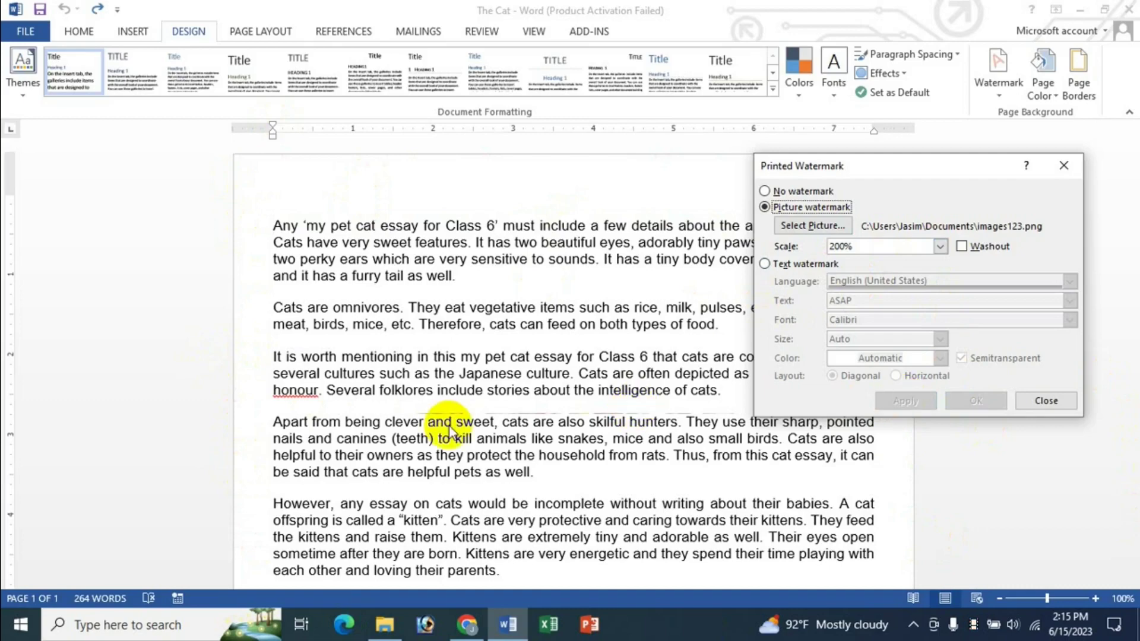
pyautogui.click(1045, 401)
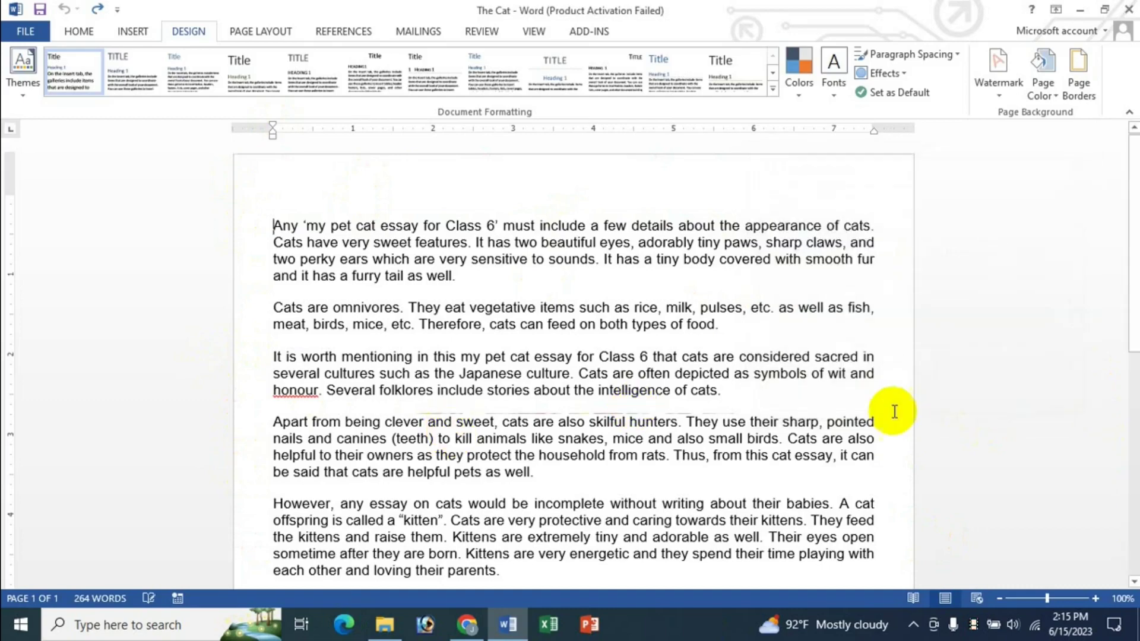
pyautogui.scroll(-5, 892, 410)
# - Reopen the custom watermark settings and apply a 400% picture scale
pyautogui.scroll(3, 629, 408)
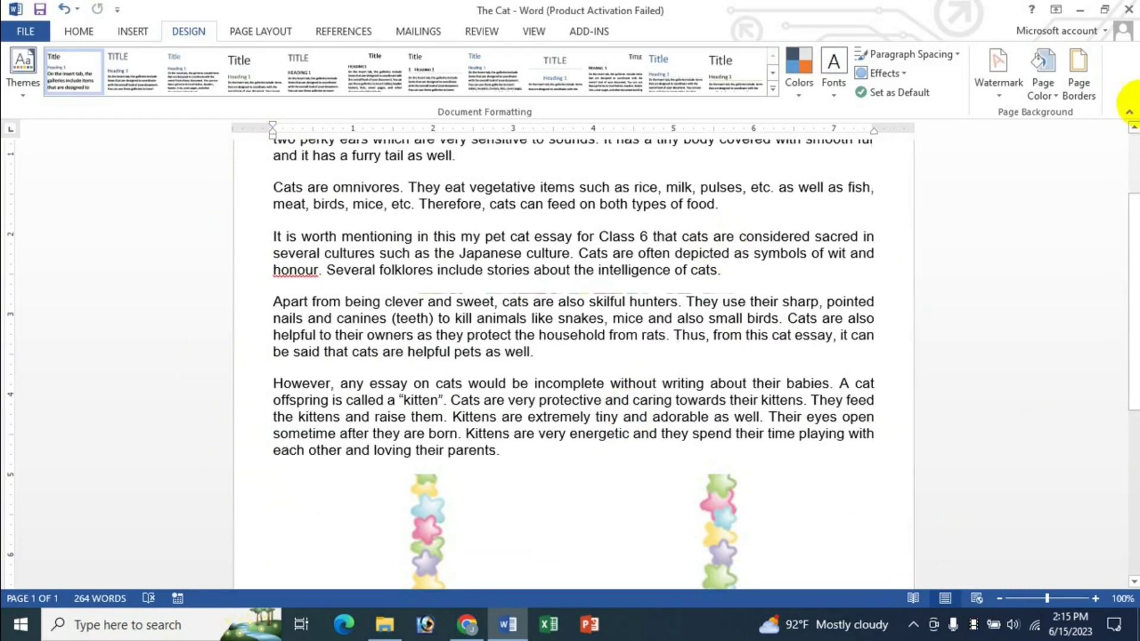
pyautogui.click(988, 93)
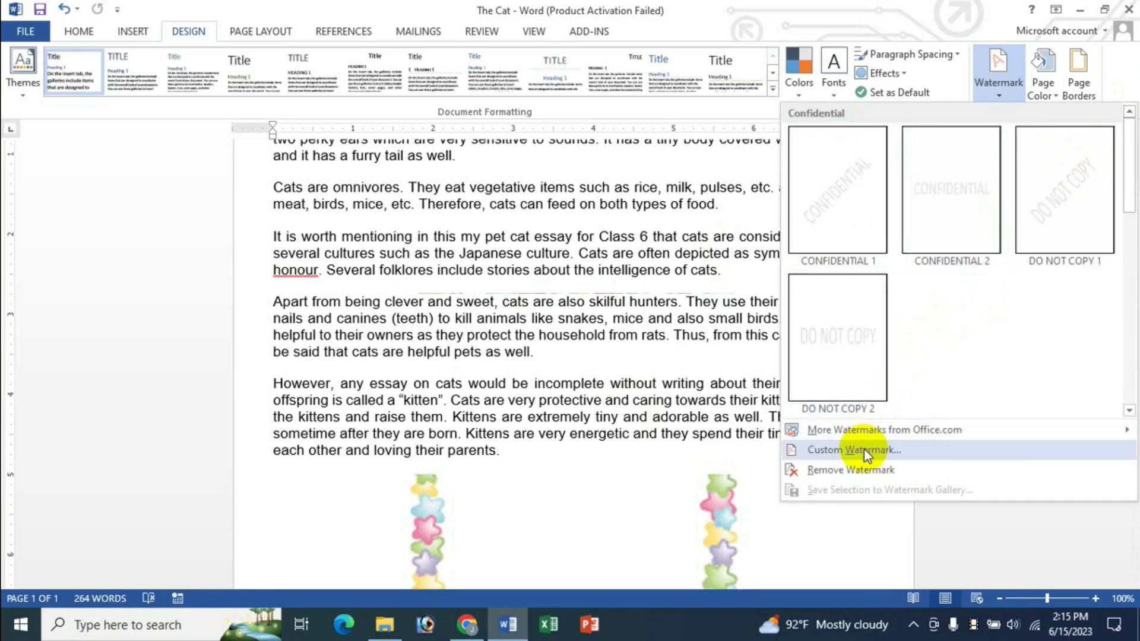
pyautogui.click(860, 450)
pyautogui.click(826, 248)
pyautogui.click(940, 245)
pyautogui.click(878, 284)
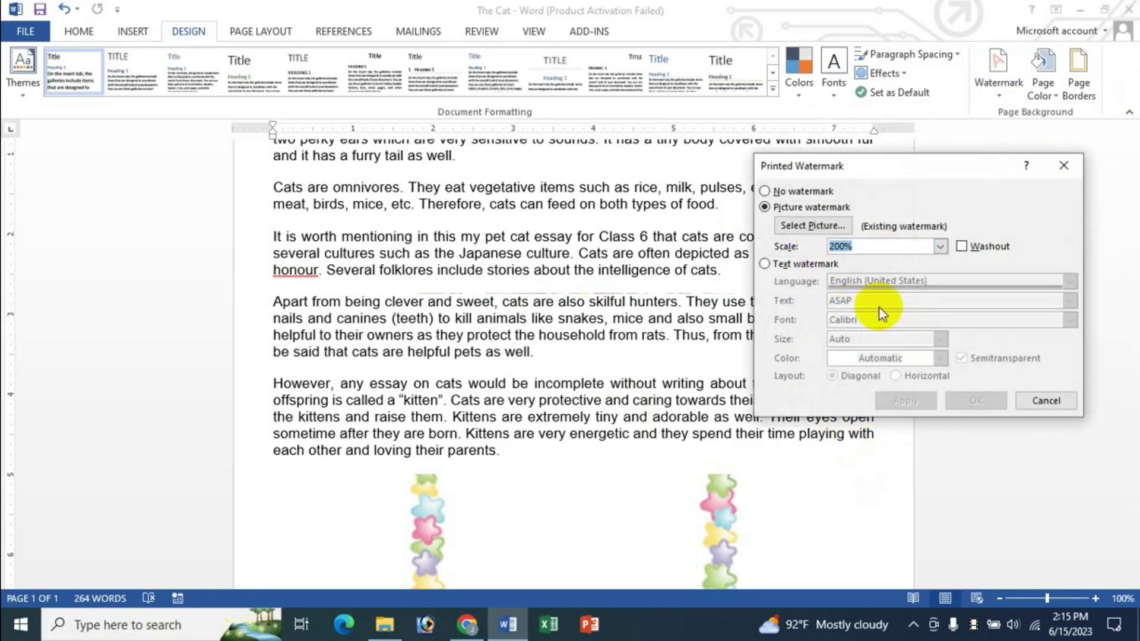
pyautogui.write('400')
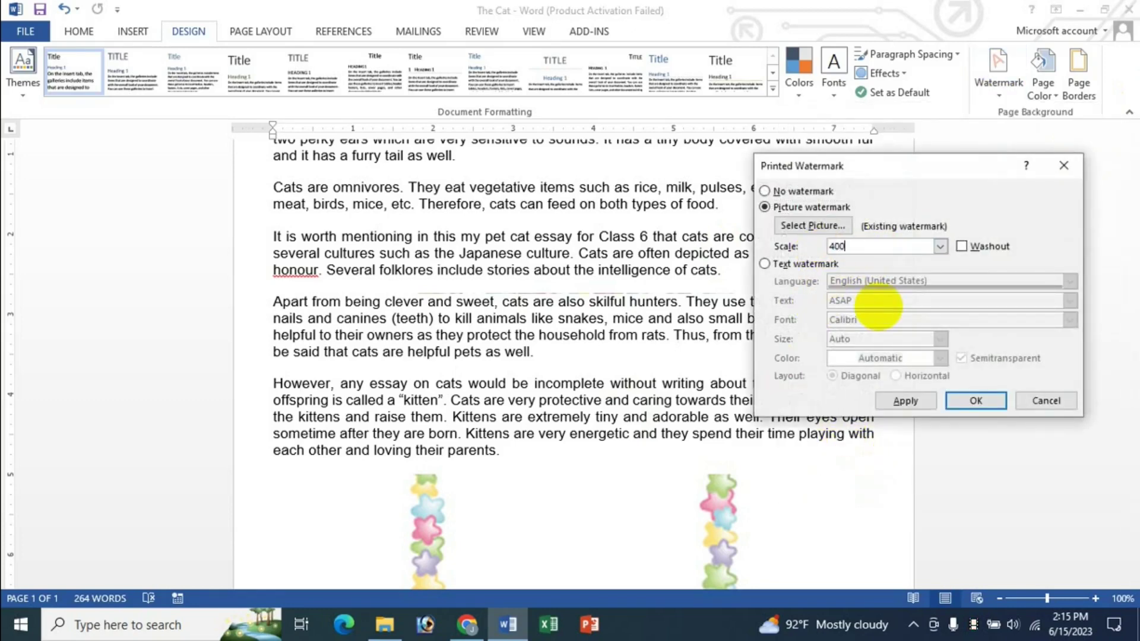
pyautogui.click(920, 402)
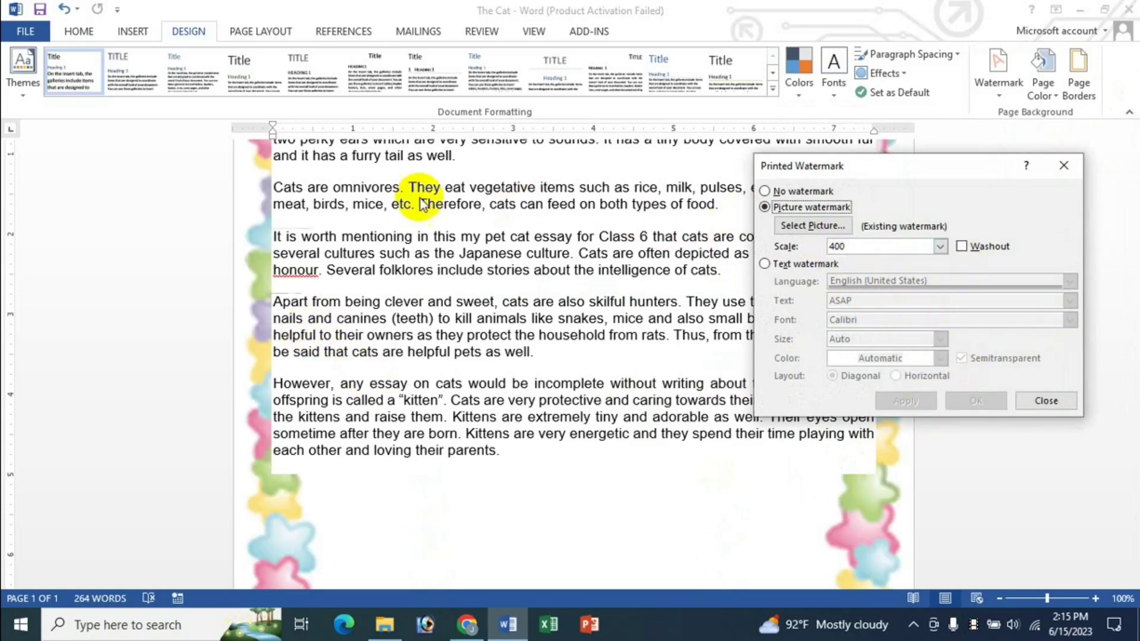
# - Raise the watermark scale to 450%, apply it, and close the dialog
pyautogui.moveTo(872, 245); pyautogui.dragTo(797, 255)
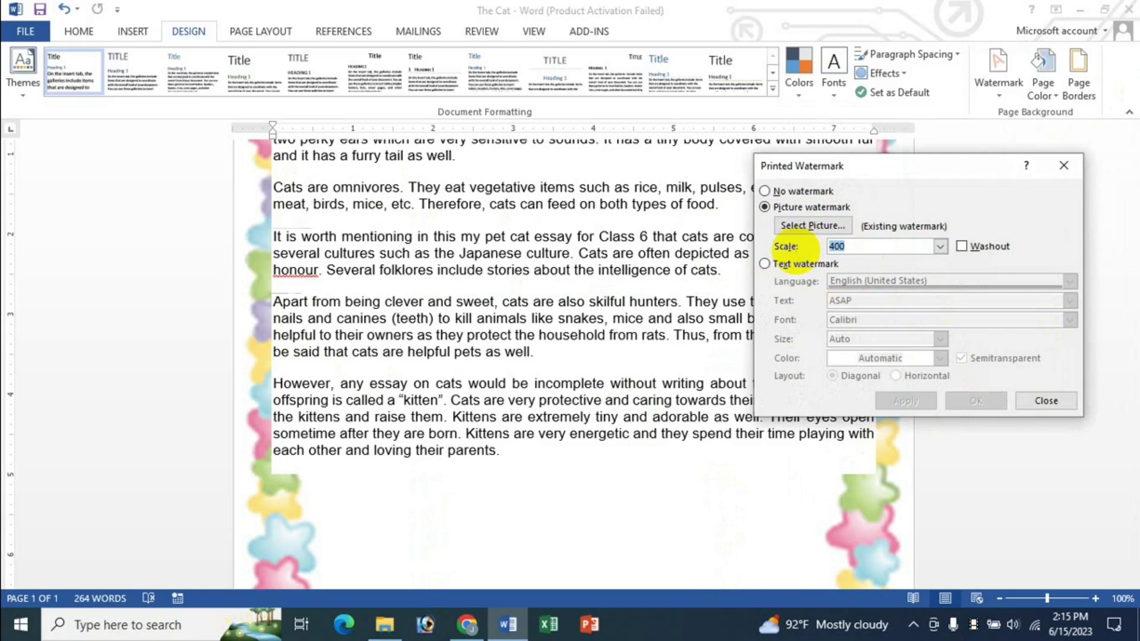
pyautogui.write('450')
pyautogui.click(898, 402)
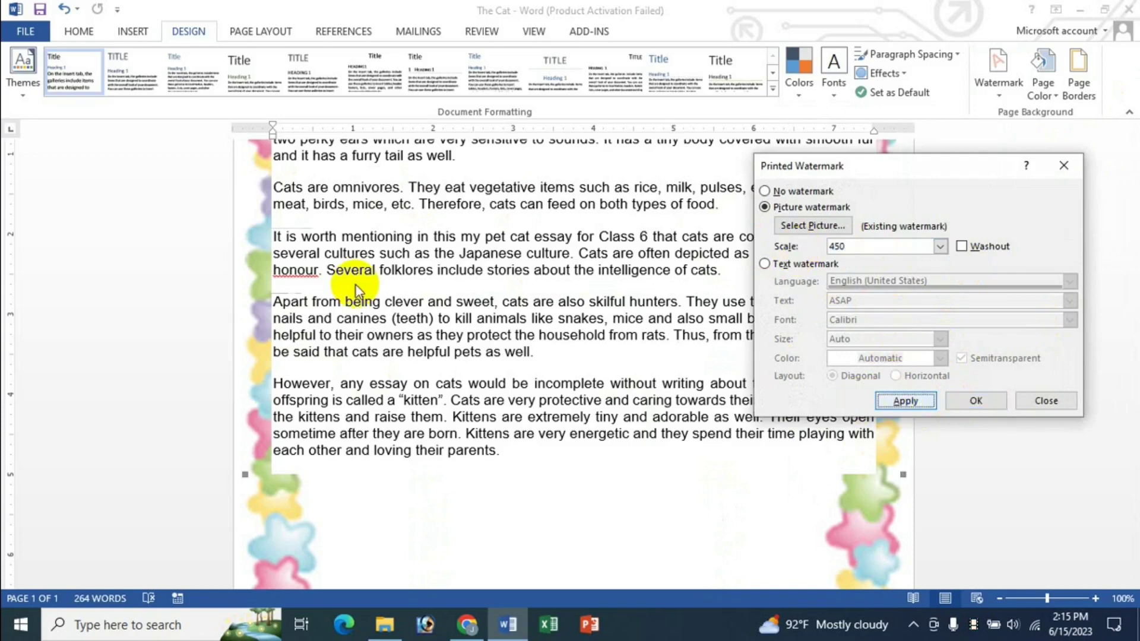
pyautogui.click(1016, 408)
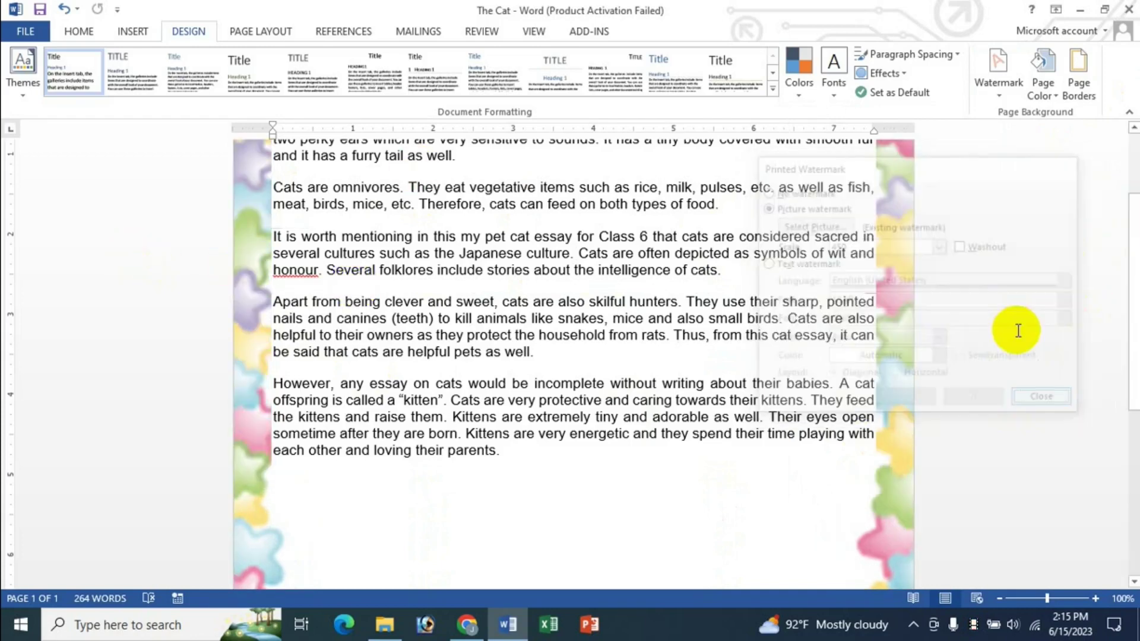
pyautogui.scroll(3, 1016, 321)
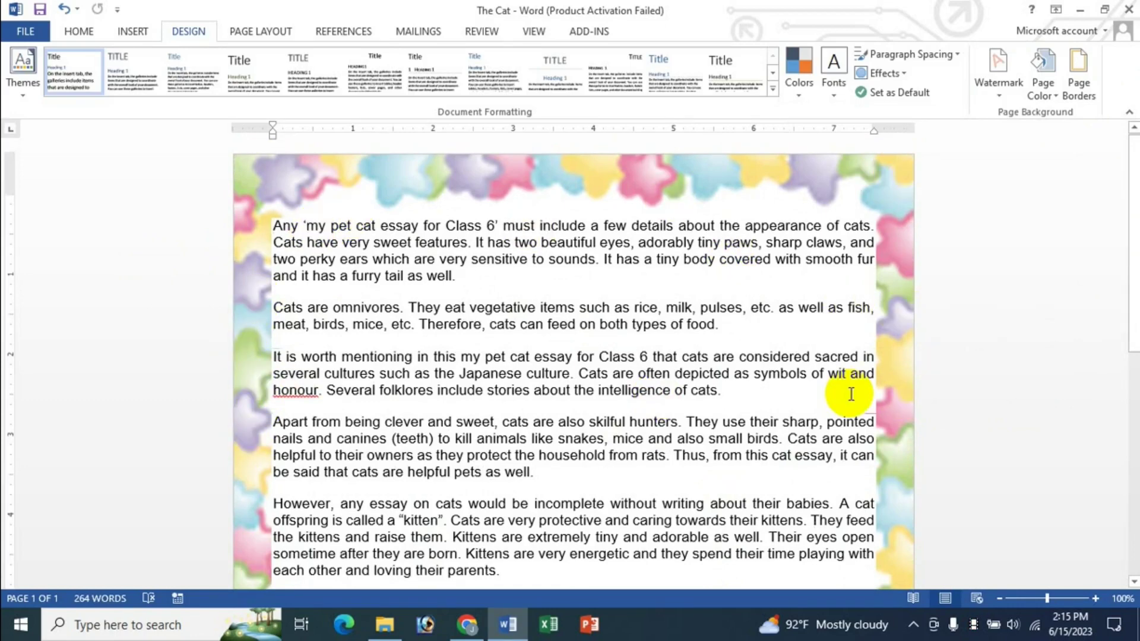
# - Scroll down and back up the page to check the star border frames the essay
pyautogui.scroll(-10, 854, 436)
pyautogui.scroll(-3, 855, 436)
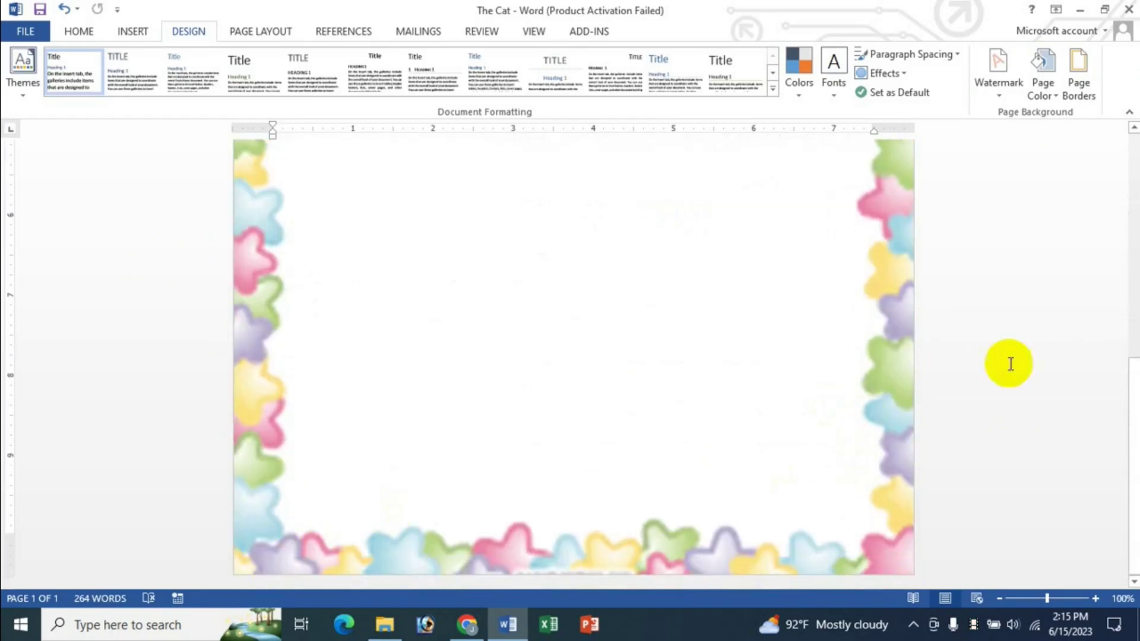
pyautogui.scroll(4, 985, 350)
pyautogui.scroll(6, 969, 338)
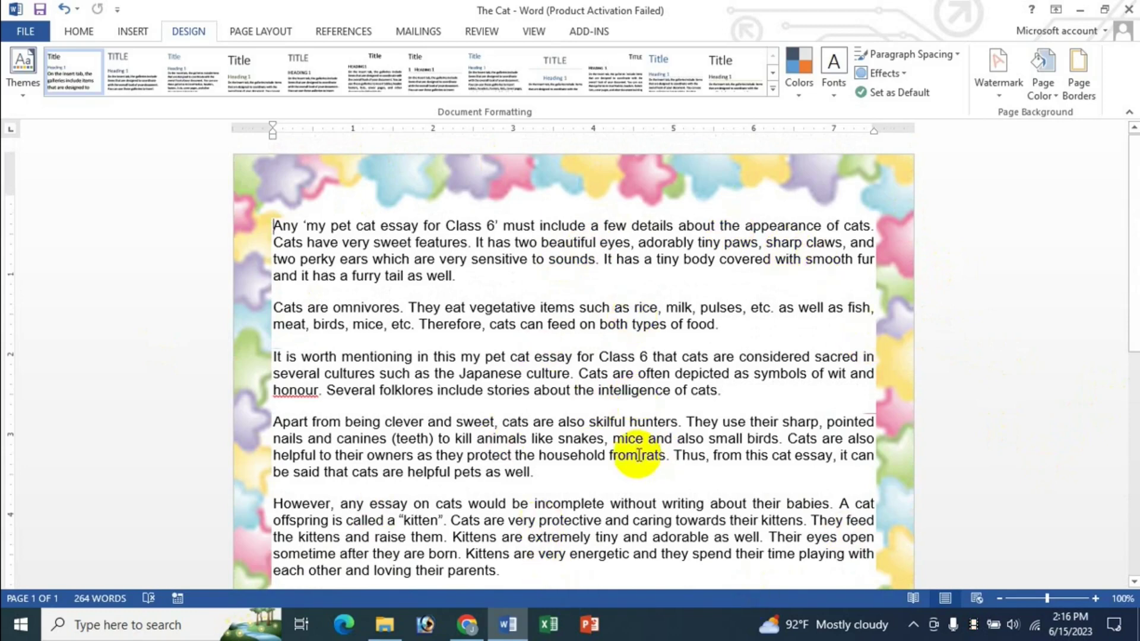
# - Apply the star-border picture watermark with Washout turned on to preview it faded
pyautogui.click(996, 95)
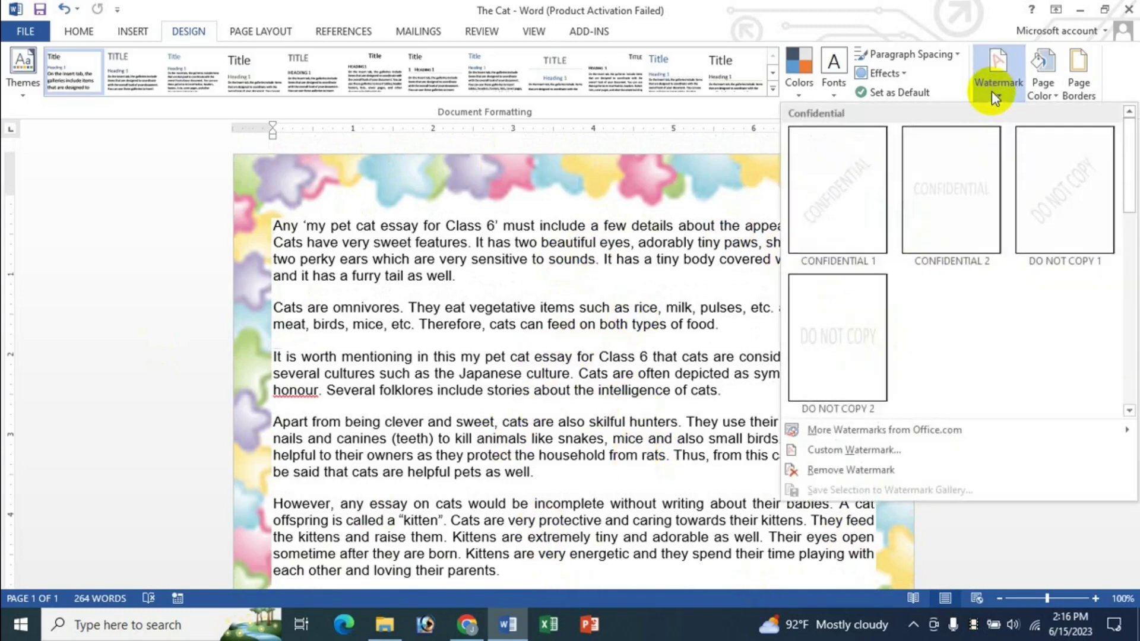
pyautogui.click(863, 456)
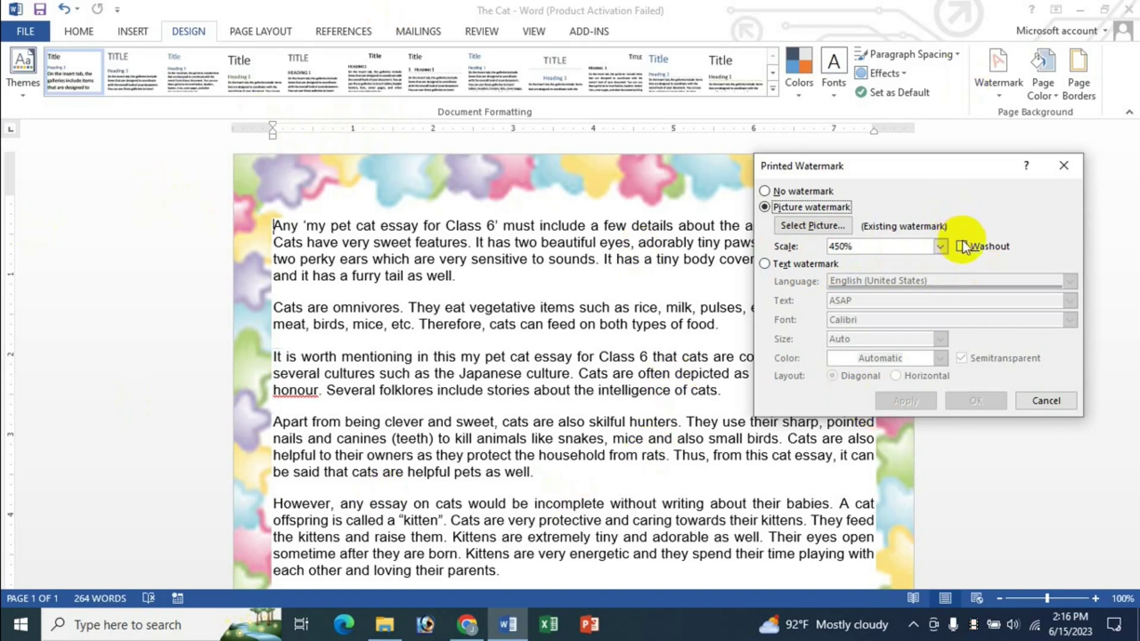
pyautogui.click(982, 247)
pyautogui.click(905, 401)
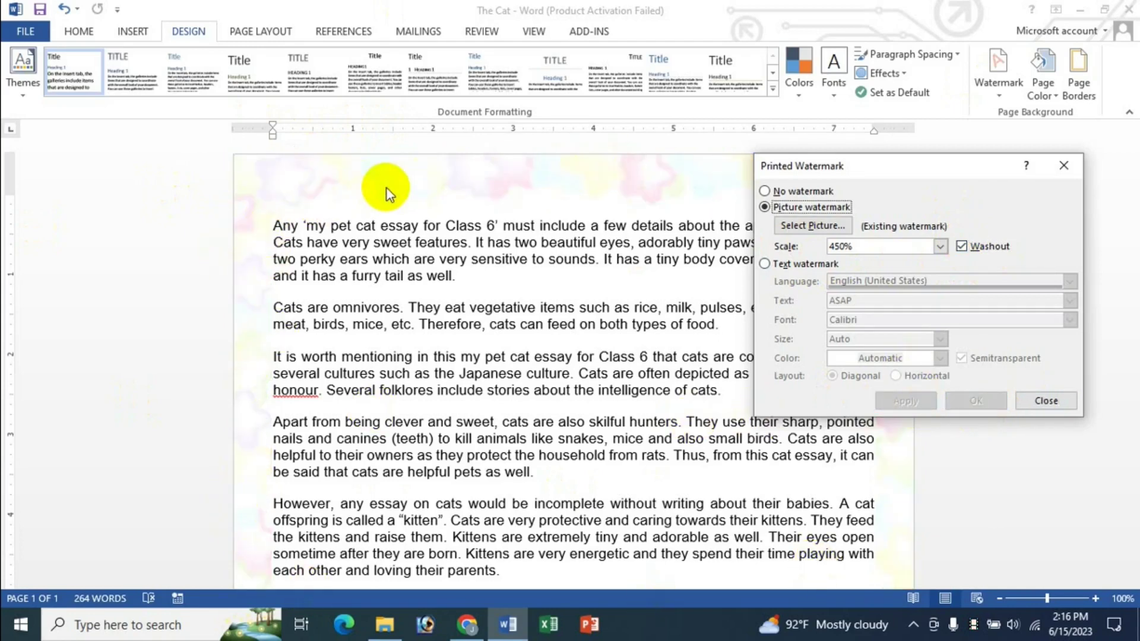
# - Turn Washout off and reapply the watermark in full colour at 450% scale
pyautogui.click(961, 245)
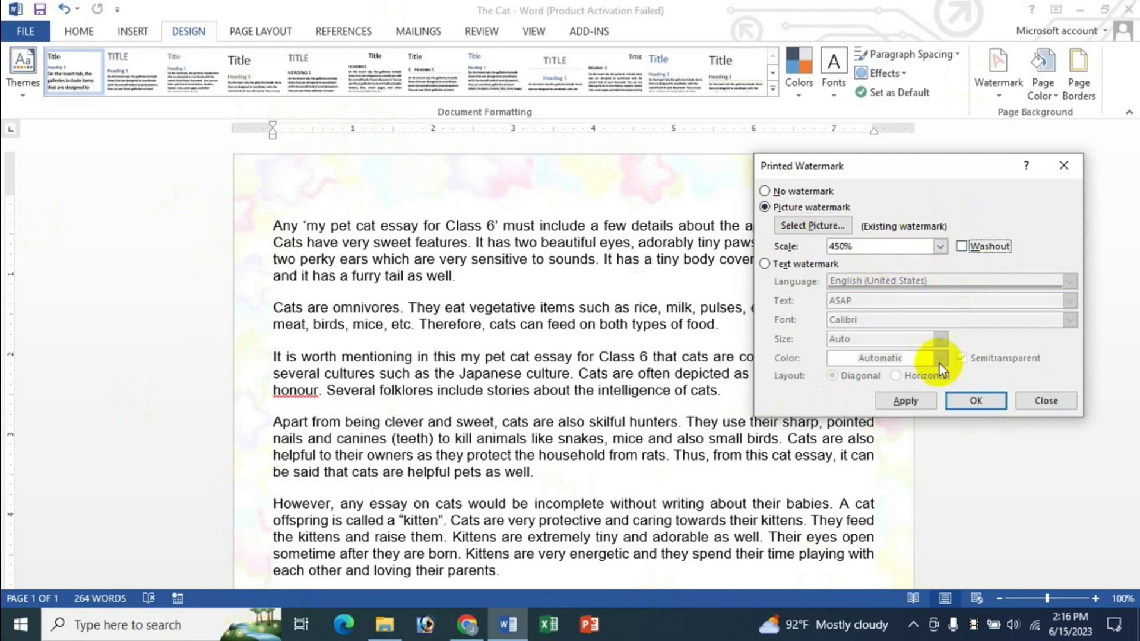
pyautogui.click(905, 400)
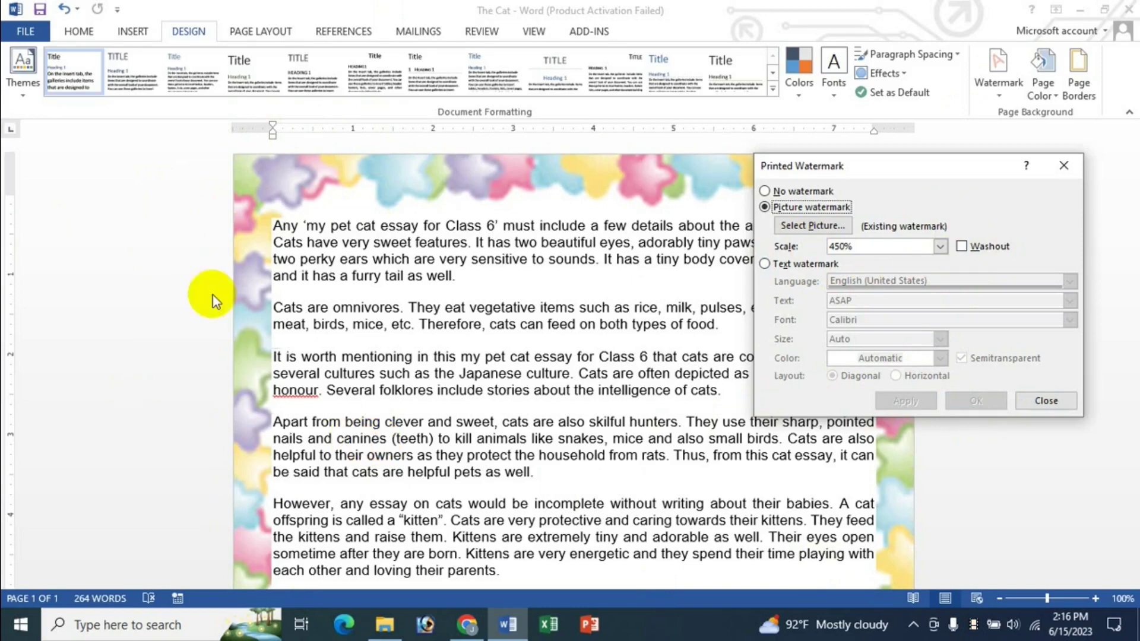
pyautogui.click(1046, 401)
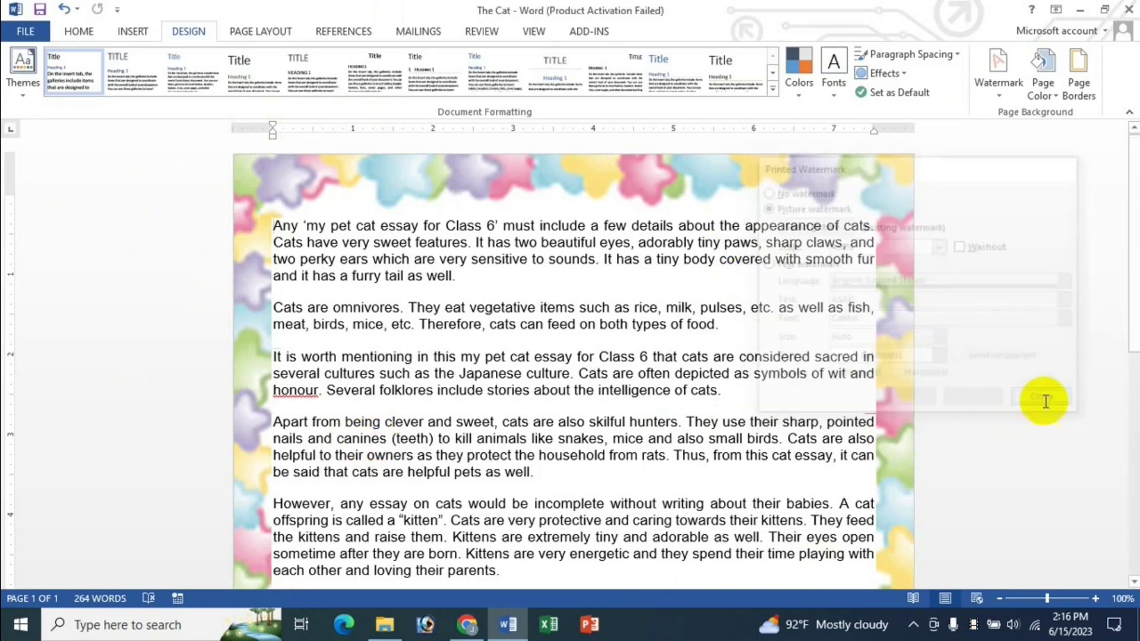
pyautogui.scroll(-4, 517, 433)
pyautogui.scroll(-4, 519, 435)
pyautogui.scroll(2, 519, 435)
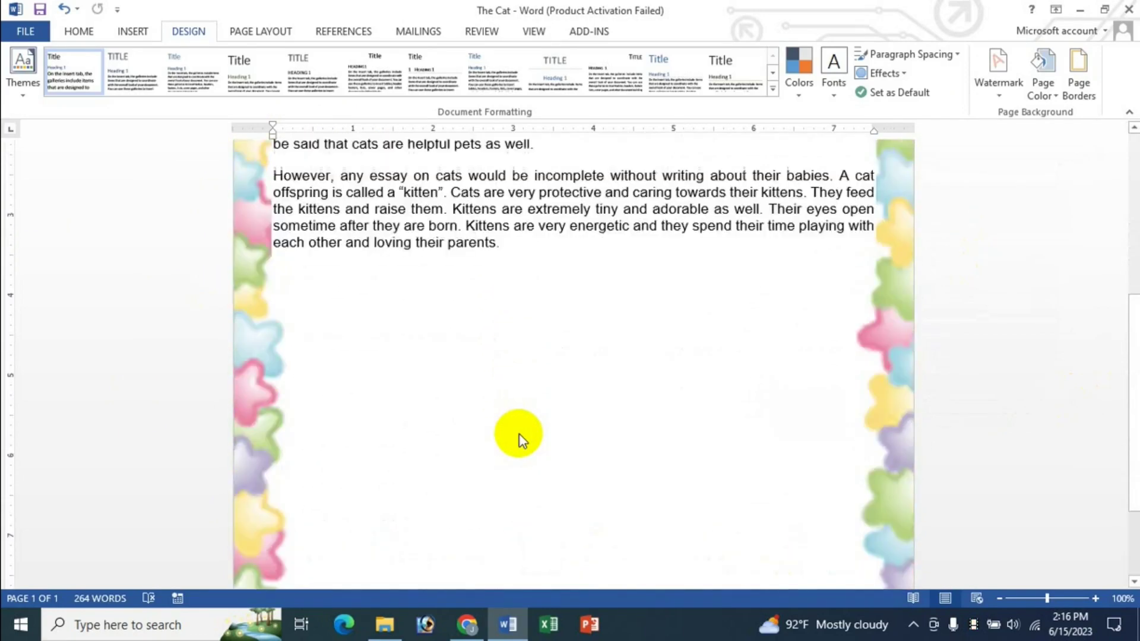
pyautogui.scroll(6, 520, 436)
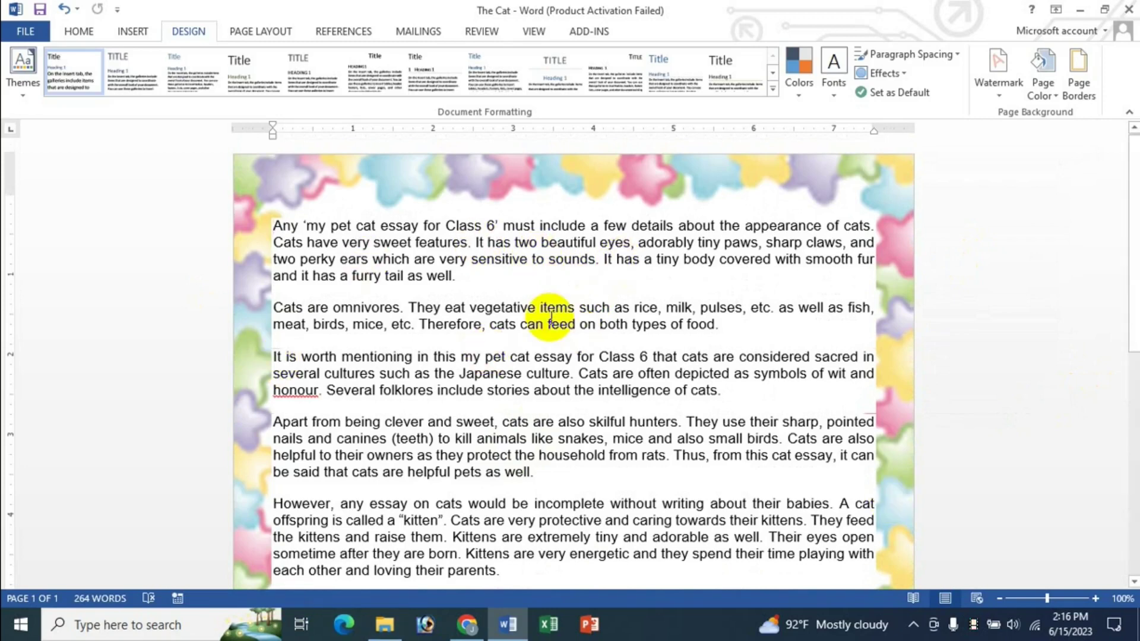
pyautogui.click(548, 324)
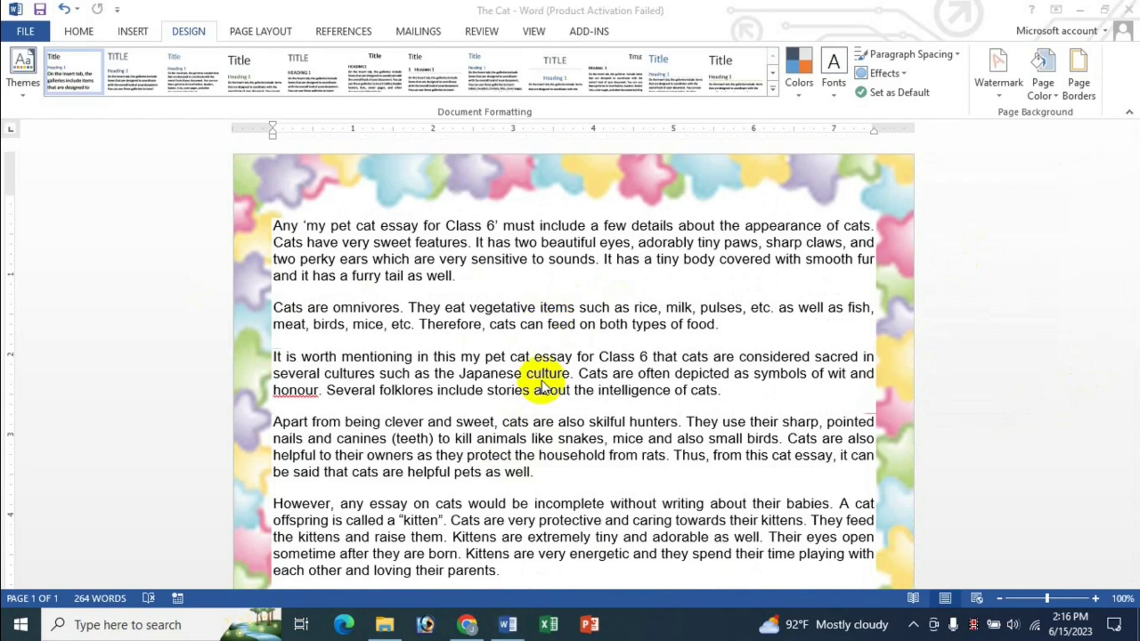
# - Bring Chrome to the front on the JK Update Technology YouTube channel's videos tab
pyautogui.click(467, 624)
pyautogui.click(112, 13)
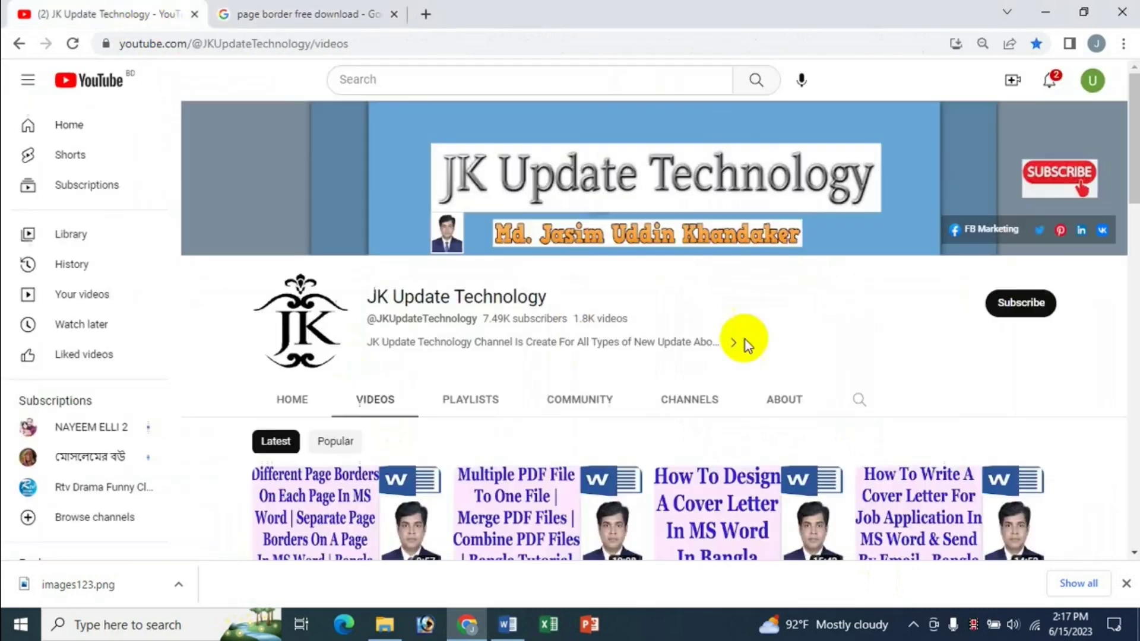
pyautogui.scroll(-4, 572, 333)
pyautogui.scroll(4, 617, 308)
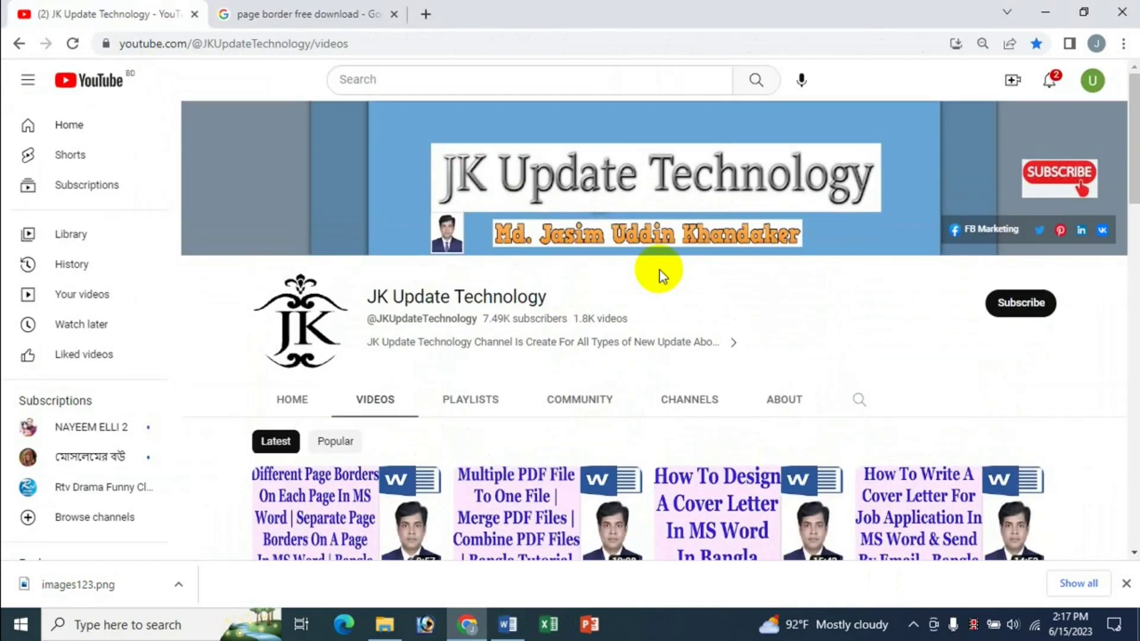